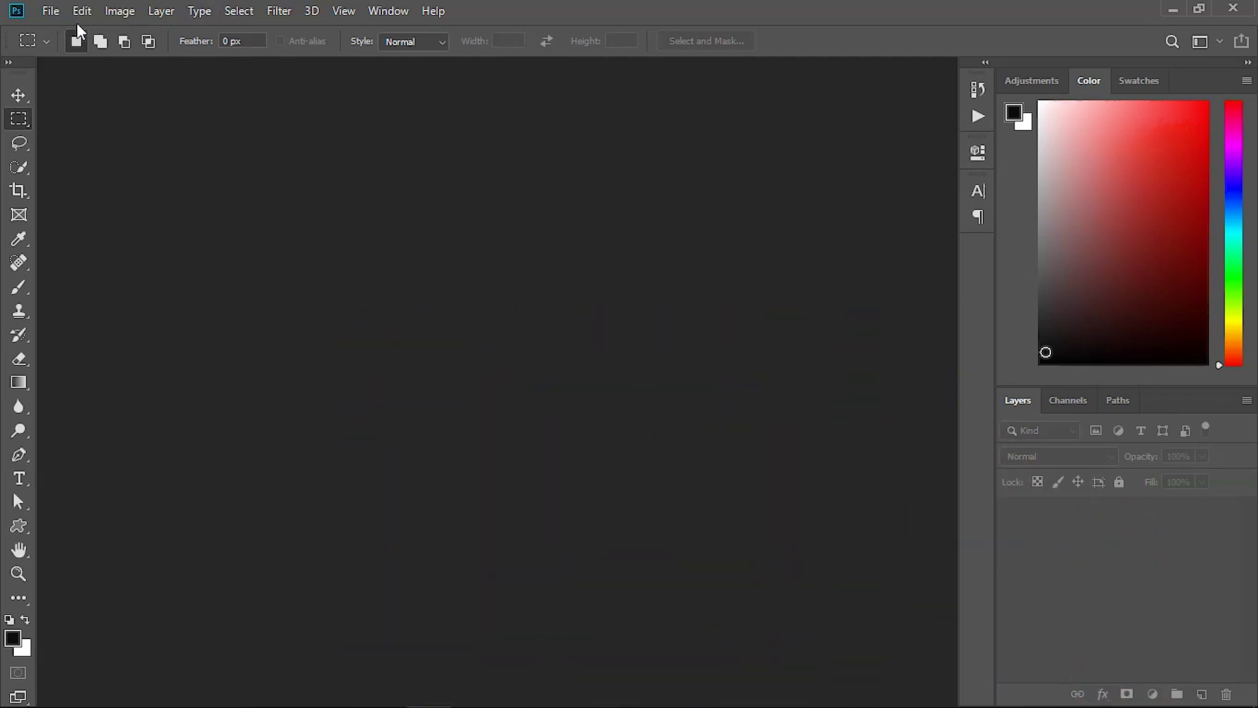
Step: Create a 1920×1080 white document and switch to the Custom Shape Tool
click(50, 11)
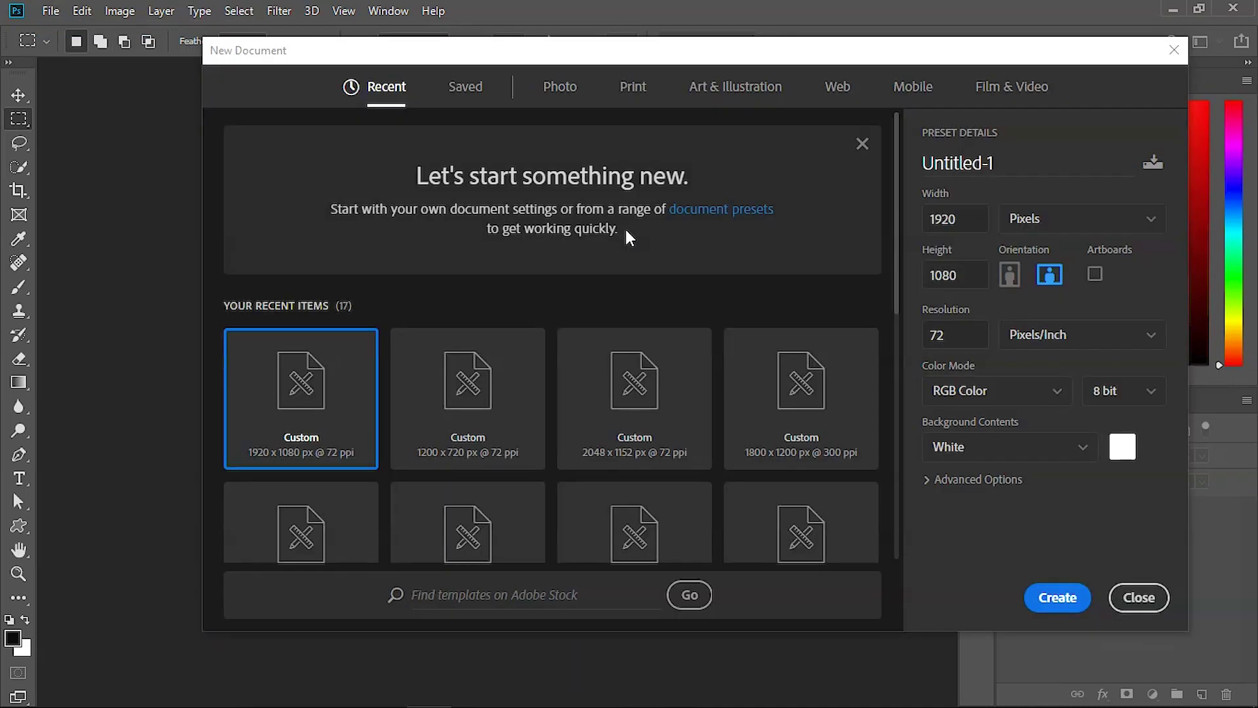
click(1043, 597)
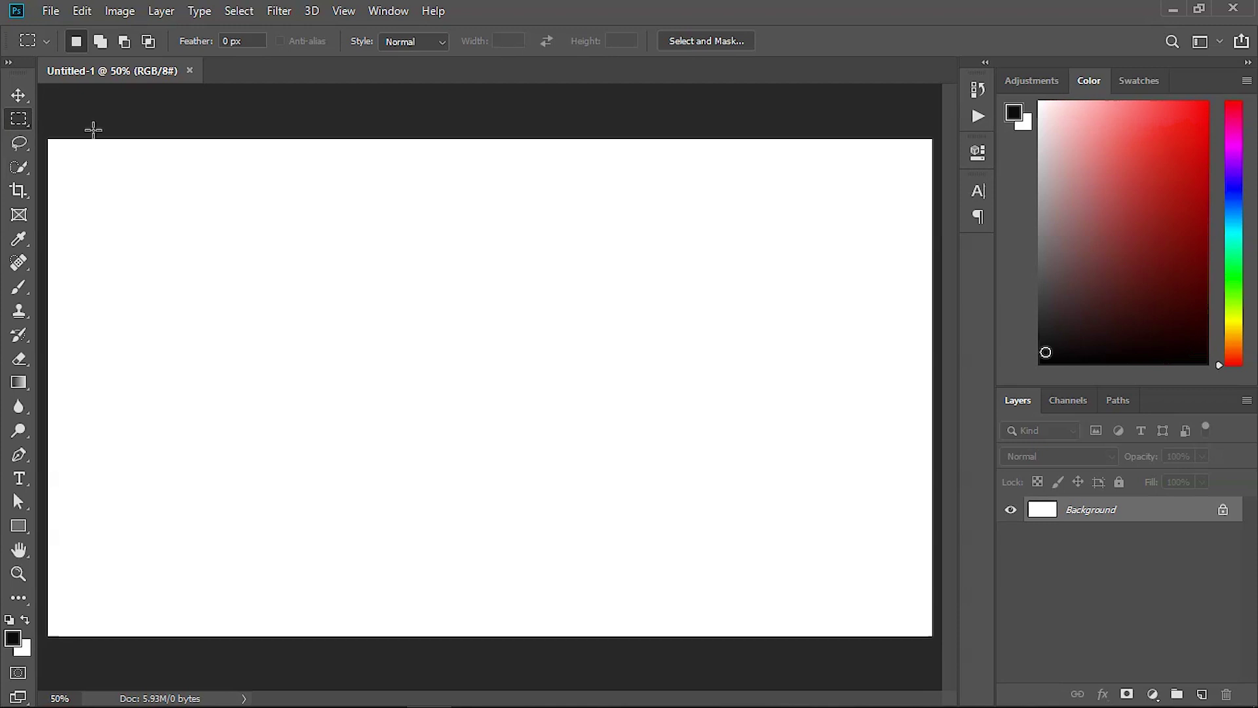
click(25, 528)
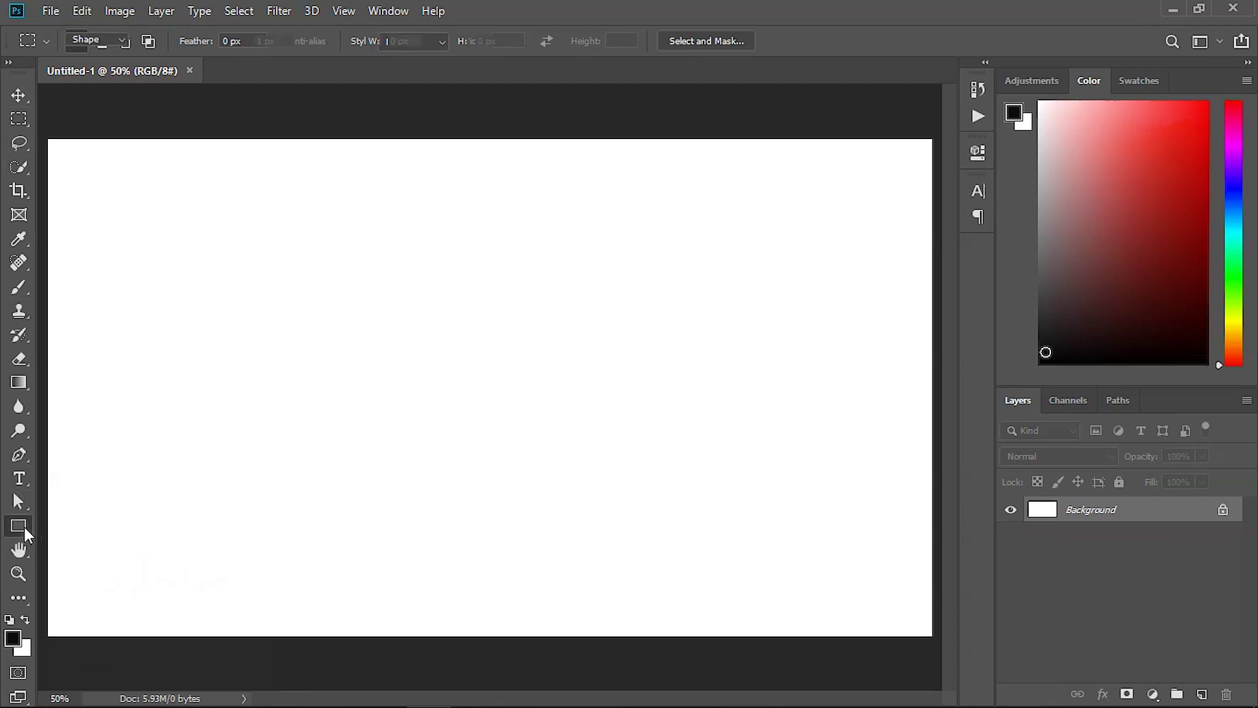
right_click(25, 527)
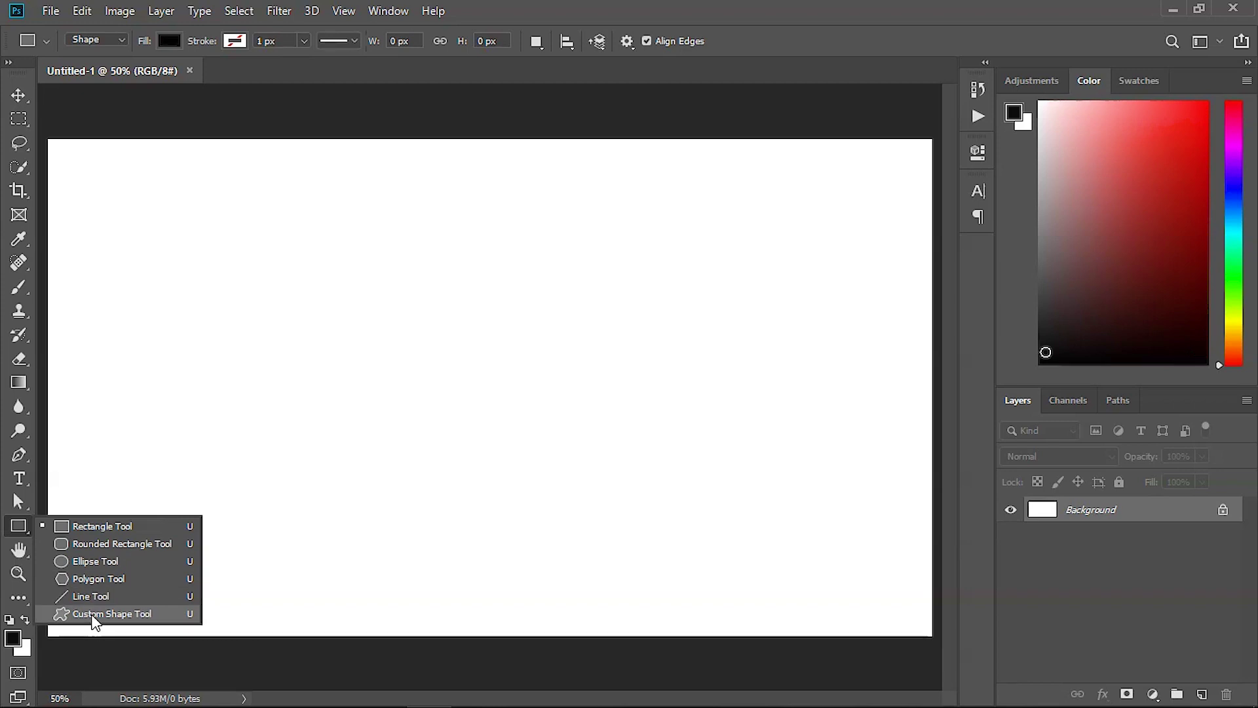
click(93, 617)
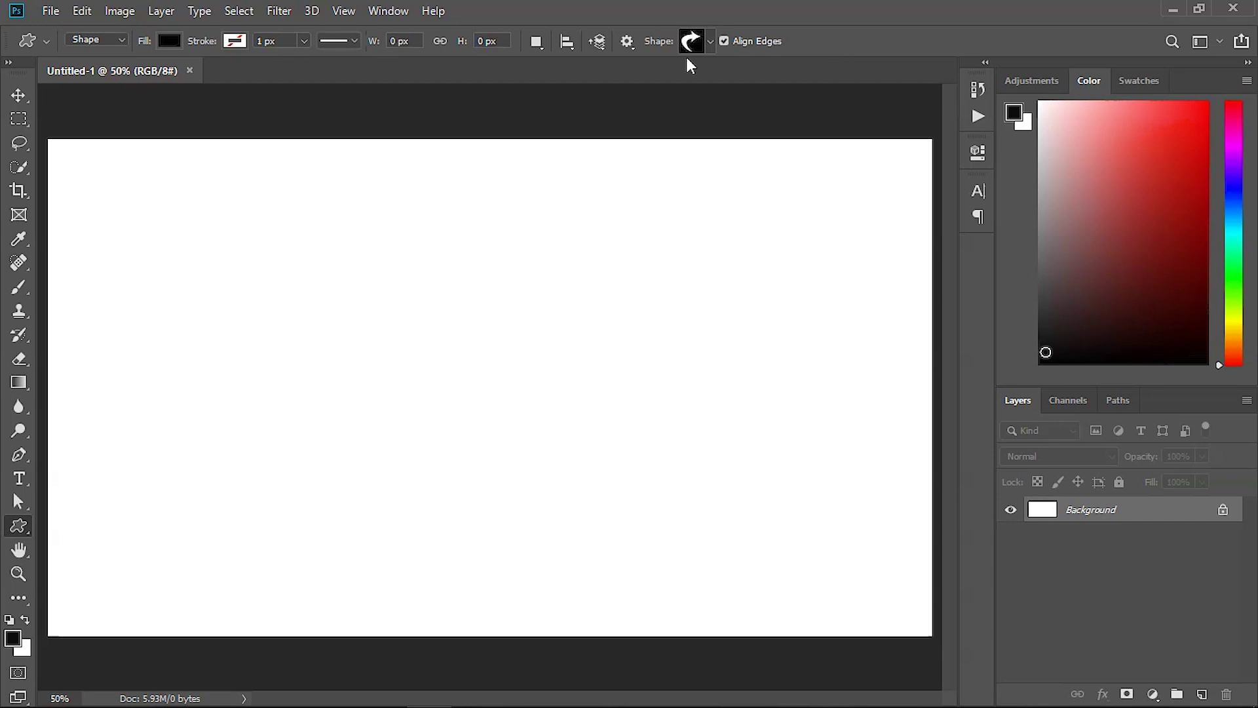
Step: Draw a curved-arrow shape layer, about 696 × 546 px, on the canvas's left side
click(119, 38)
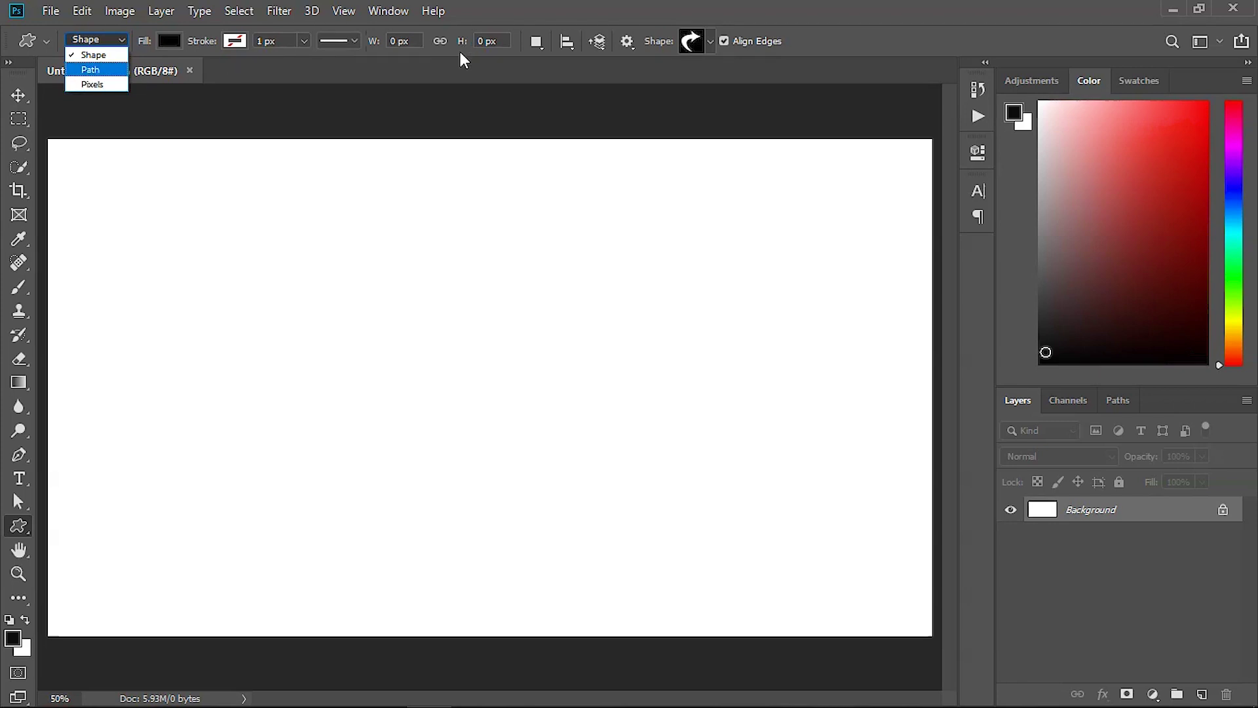
click(434, 70)
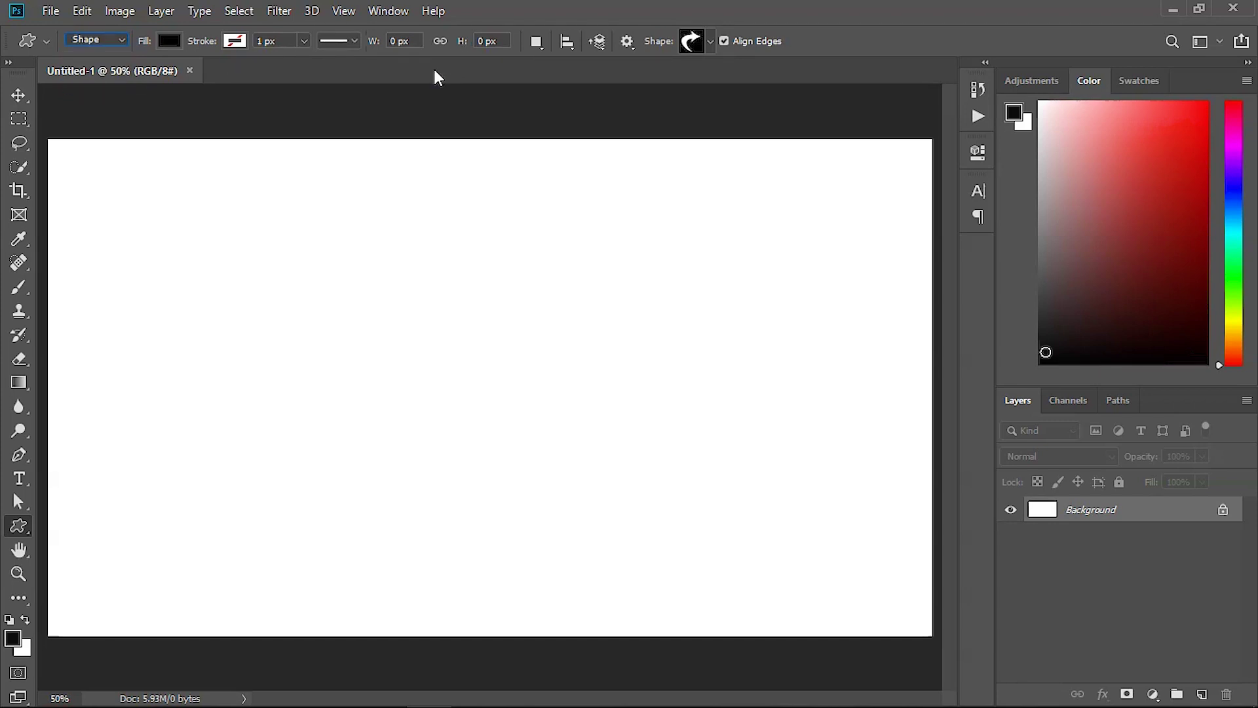
click(710, 40)
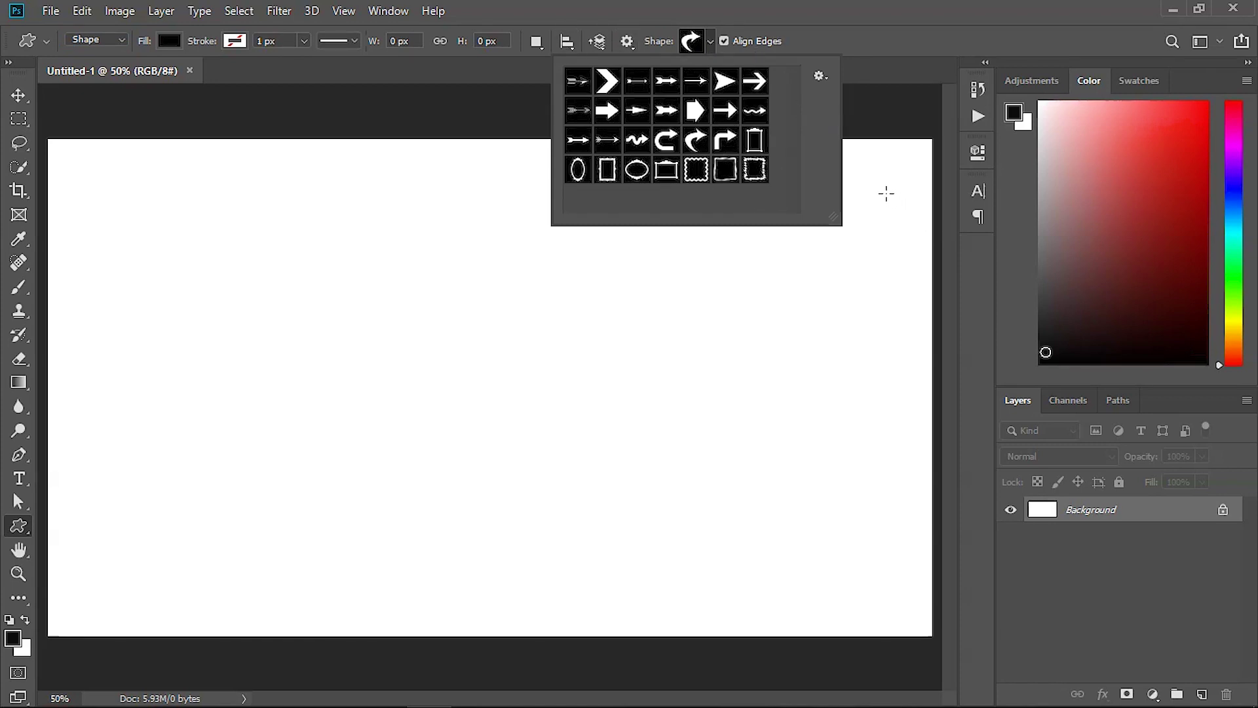
click(697, 142)
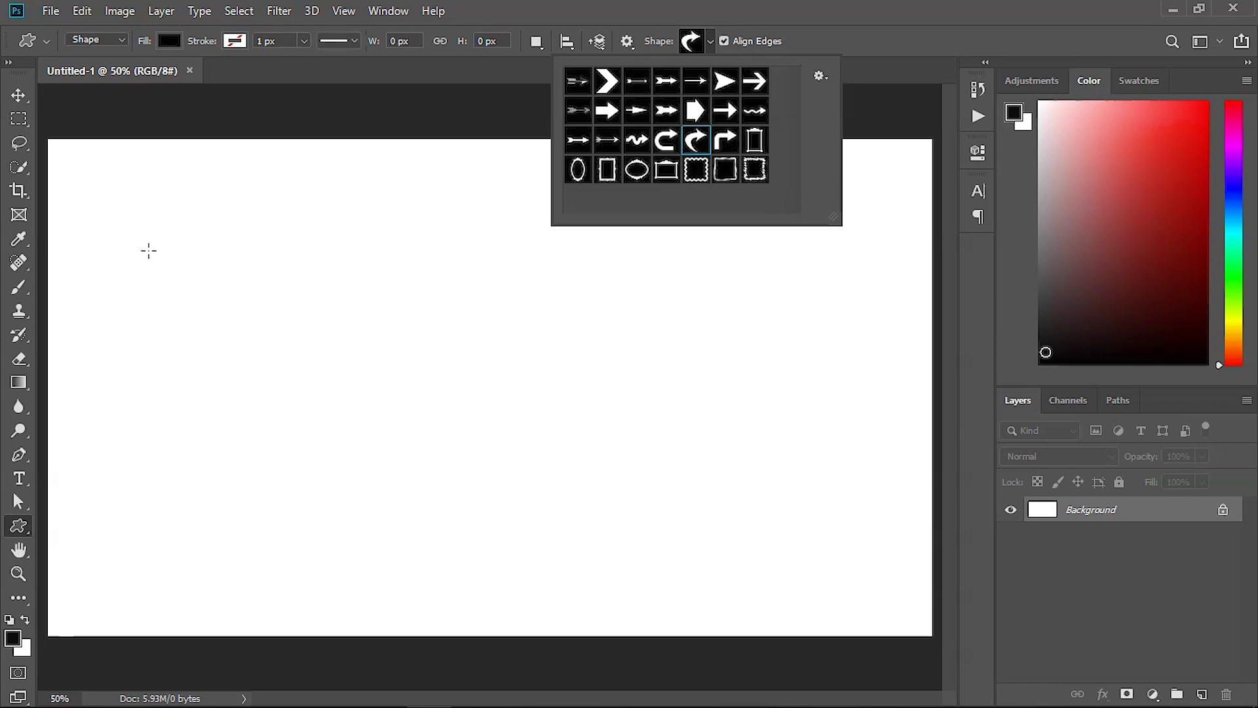
click(158, 227)
drag(156, 229, 476, 479)
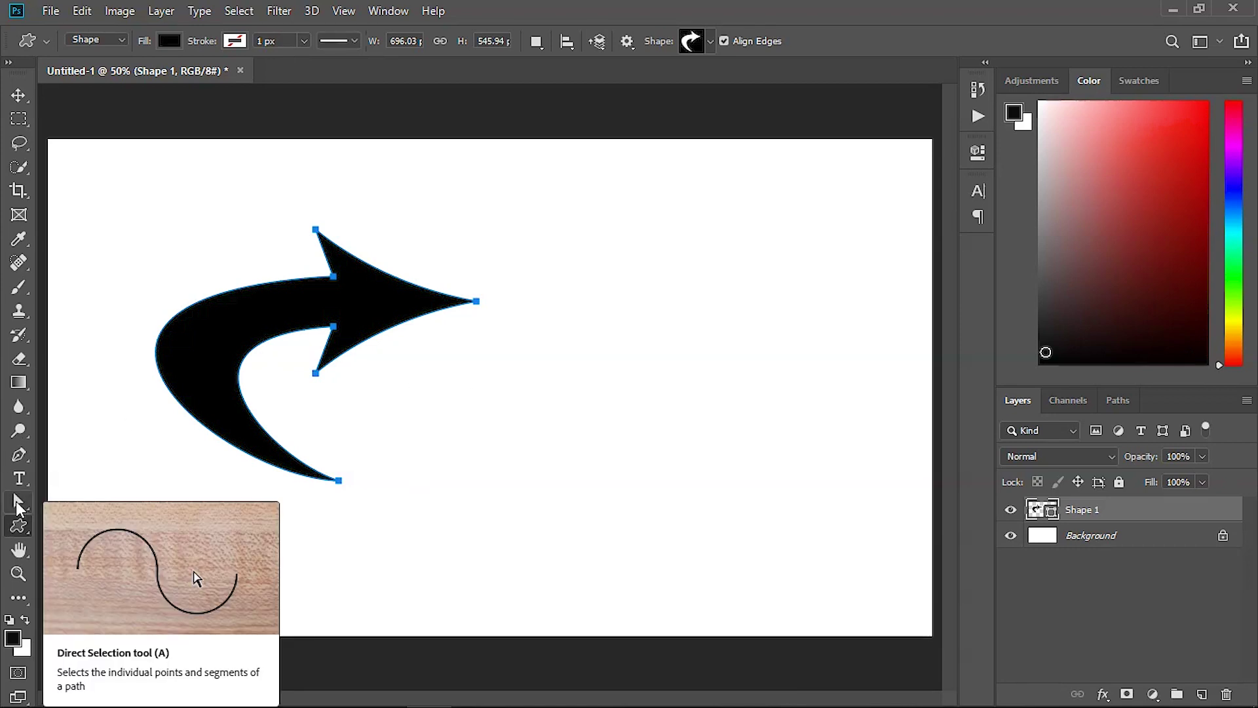
Step: Drag the arrow's anchor points to make a sharper, taller tip and a reshaped inner curve
click(18, 509)
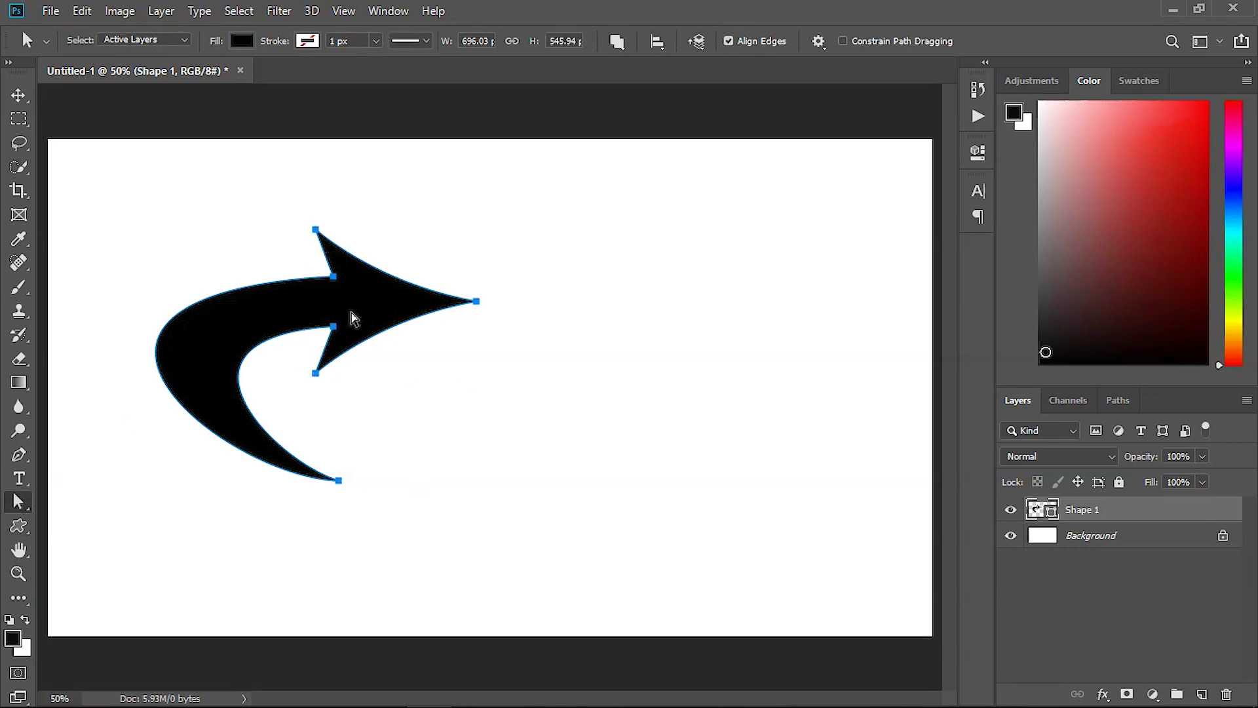
drag(335, 282, 286, 276)
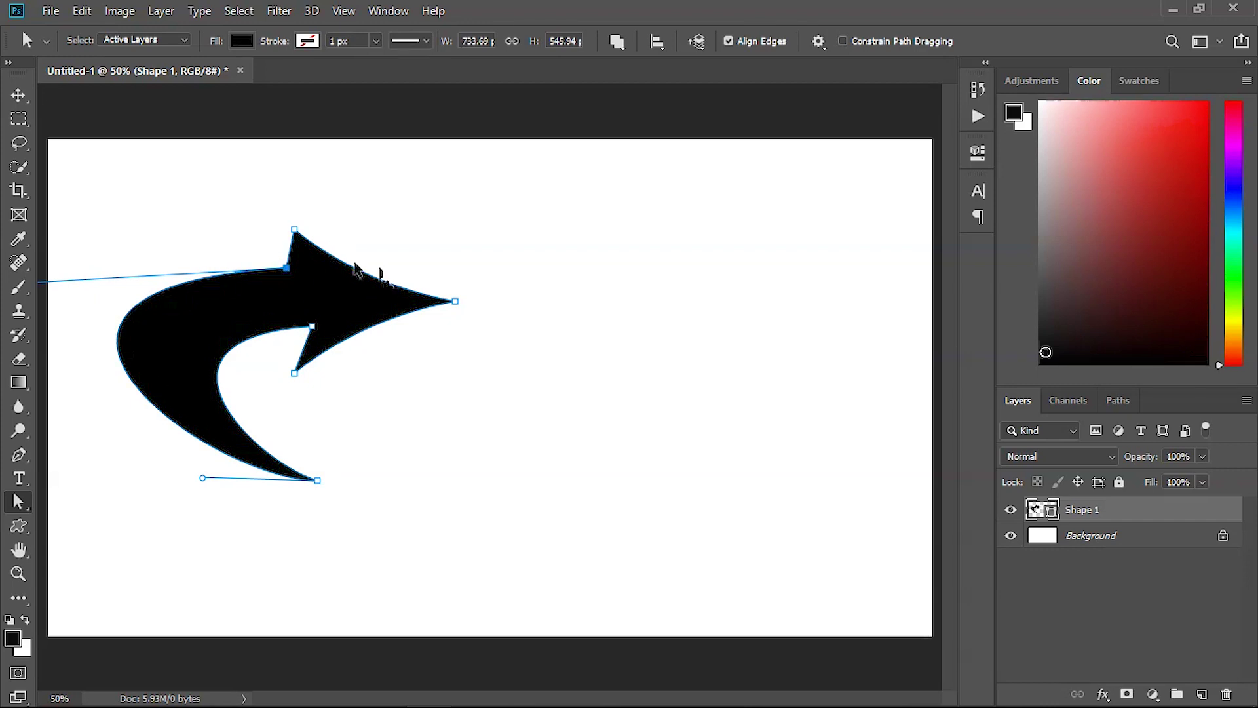
drag(295, 231, 305, 206)
click(293, 275)
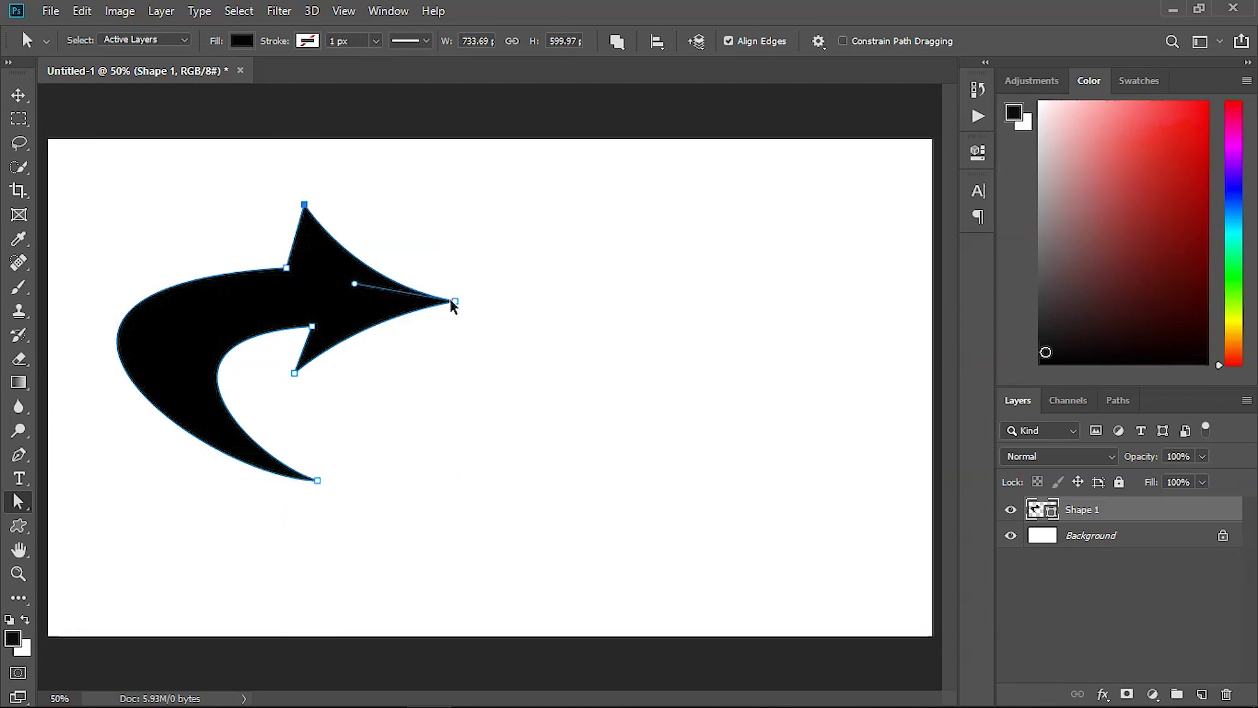
drag(452, 305, 466, 311)
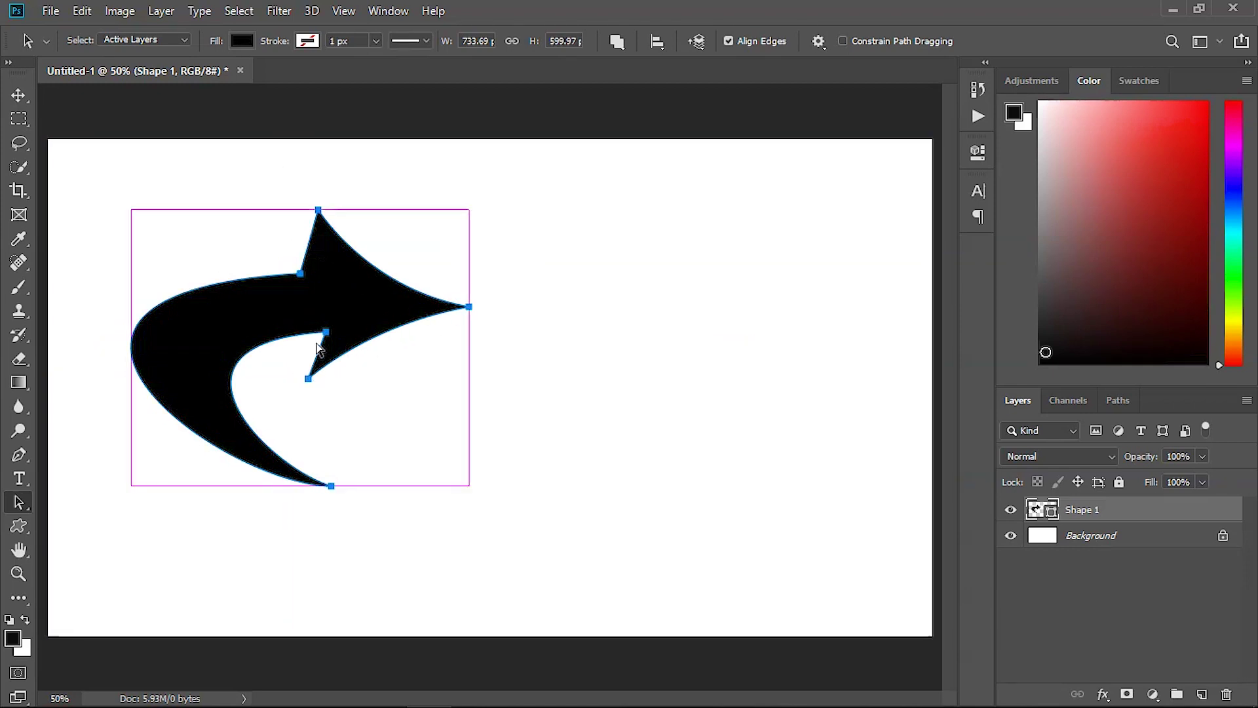
drag(317, 343, 306, 346)
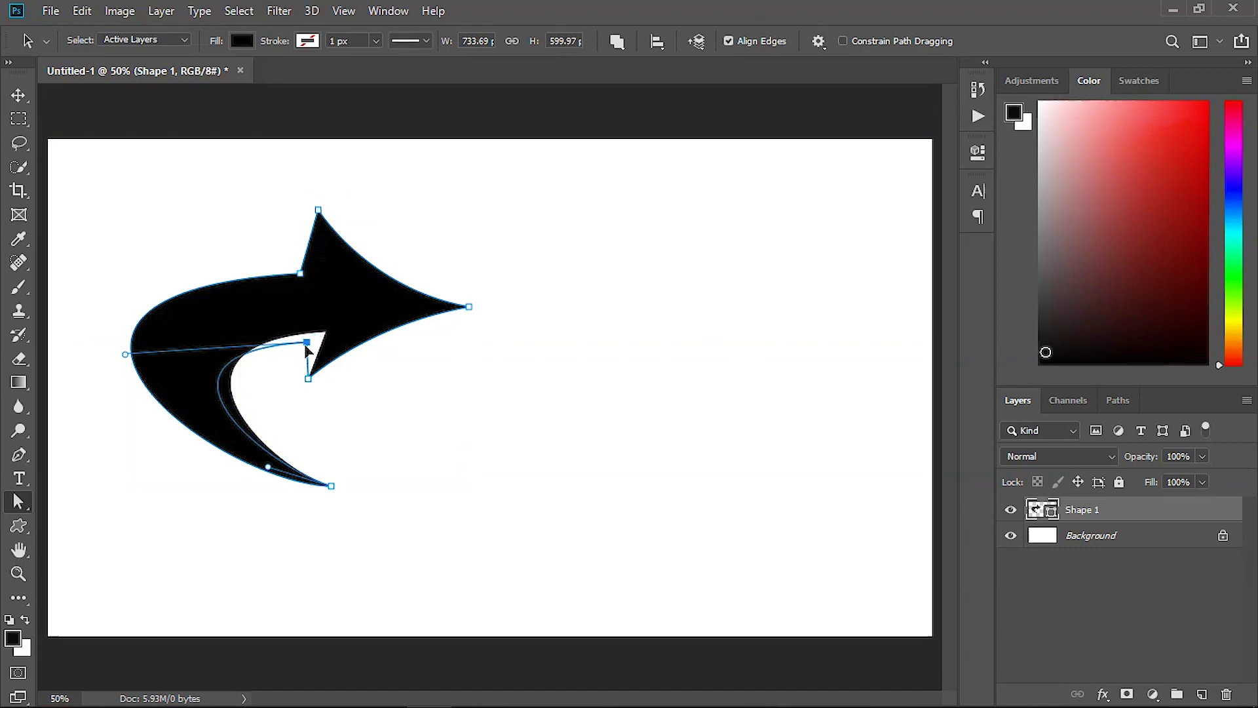
click(309, 383)
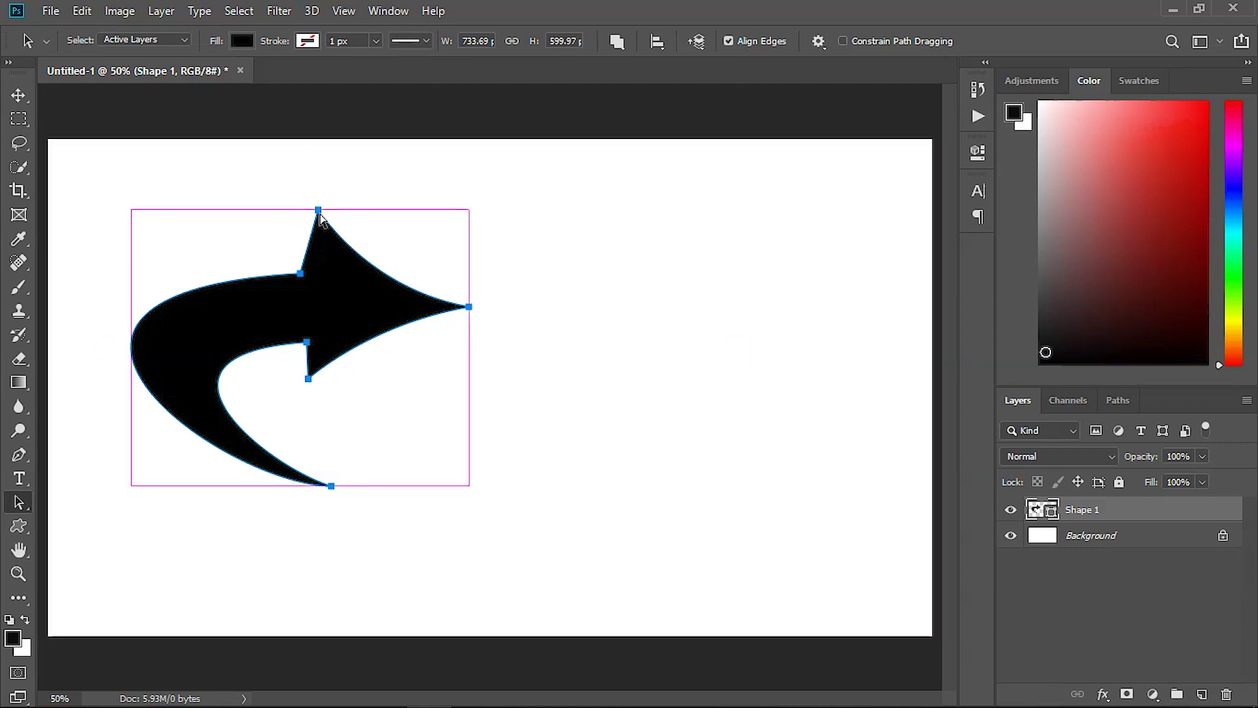
drag(318, 211, 298, 210)
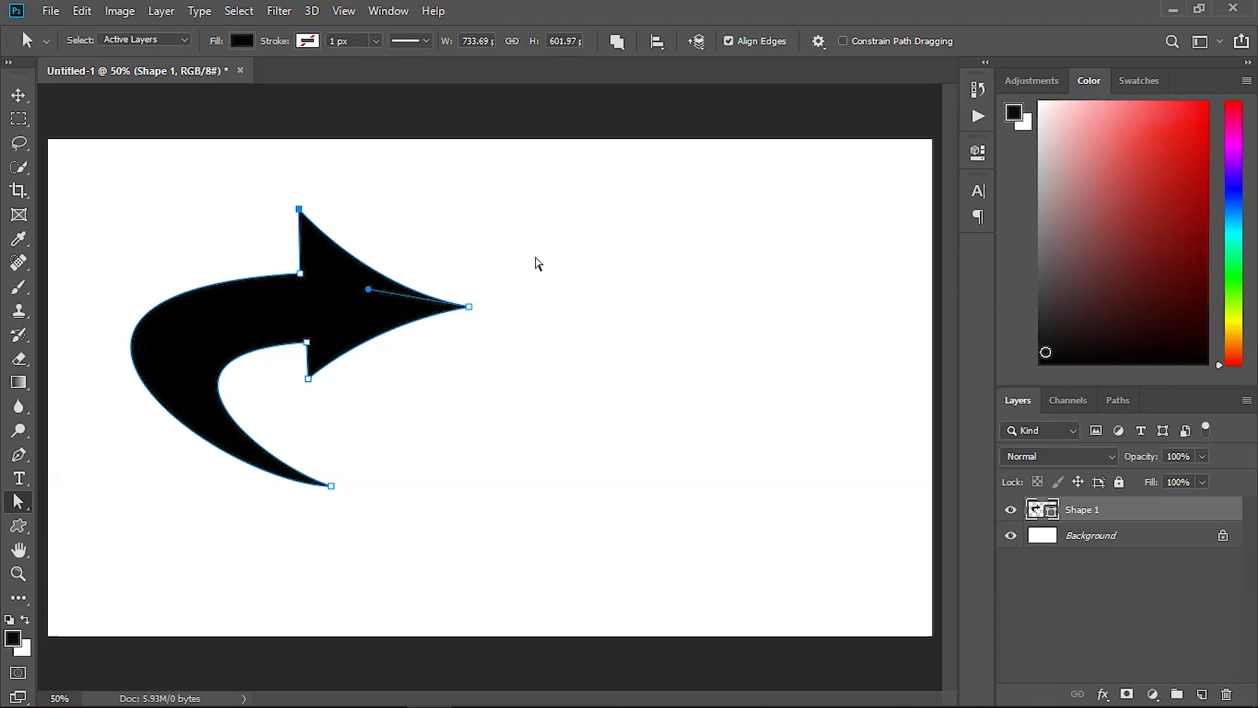
click(437, 223)
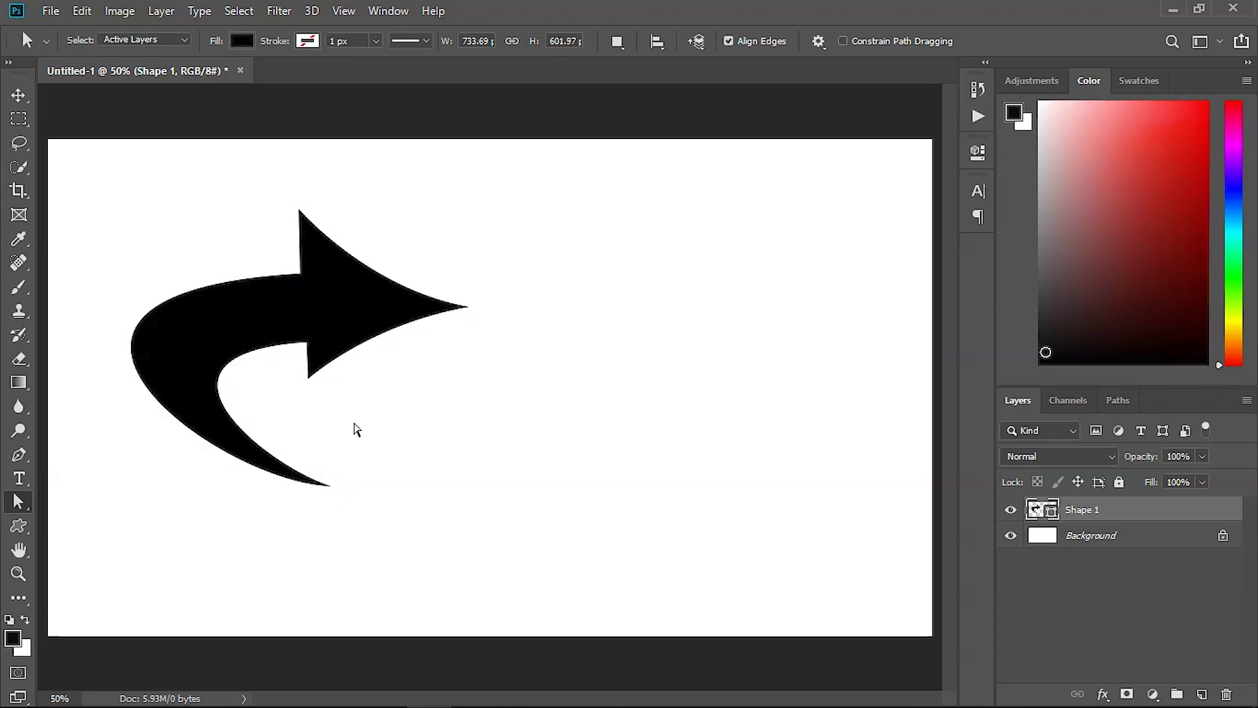
Step: Nudge the arrow slightly right with the Move tool, then return to the Custom Shape tool
click(18, 95)
mouse_move(367, 308)
mouse_down()
mouse_move(494, 413)
mouse_move(343, 281)
mouse_move(640, 415)
mouse_move(369, 291)
mouse_up()
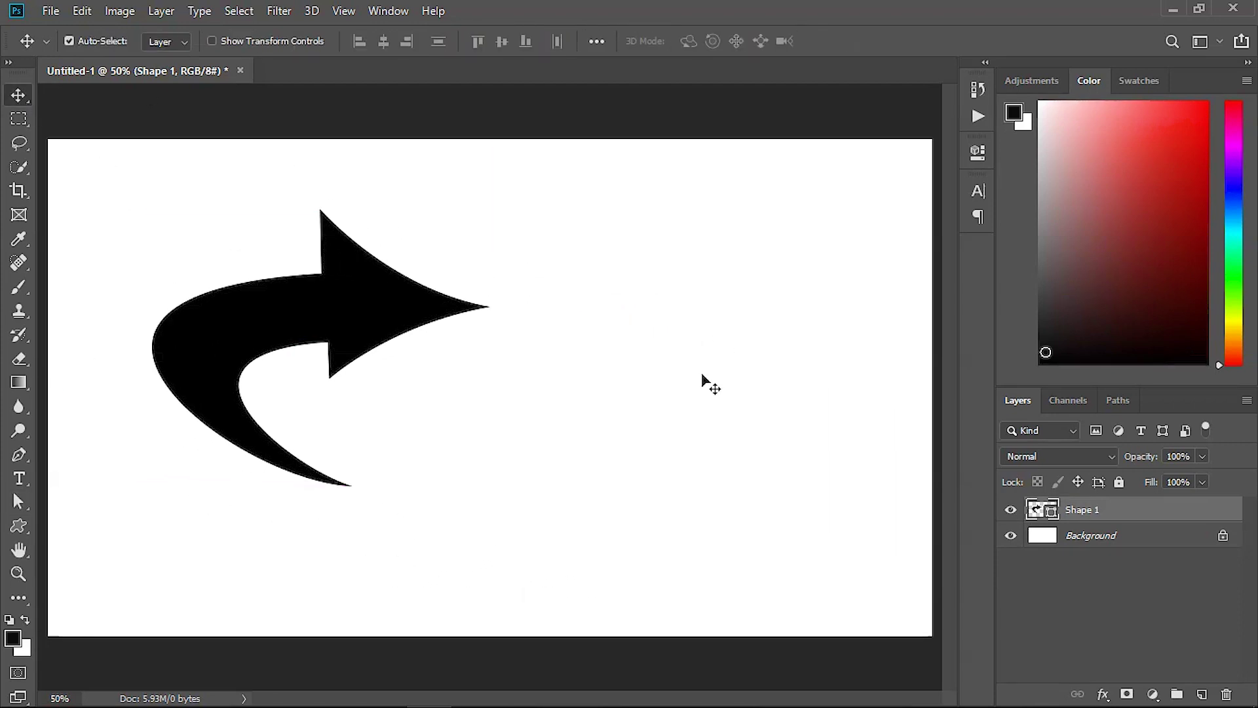
key(u)
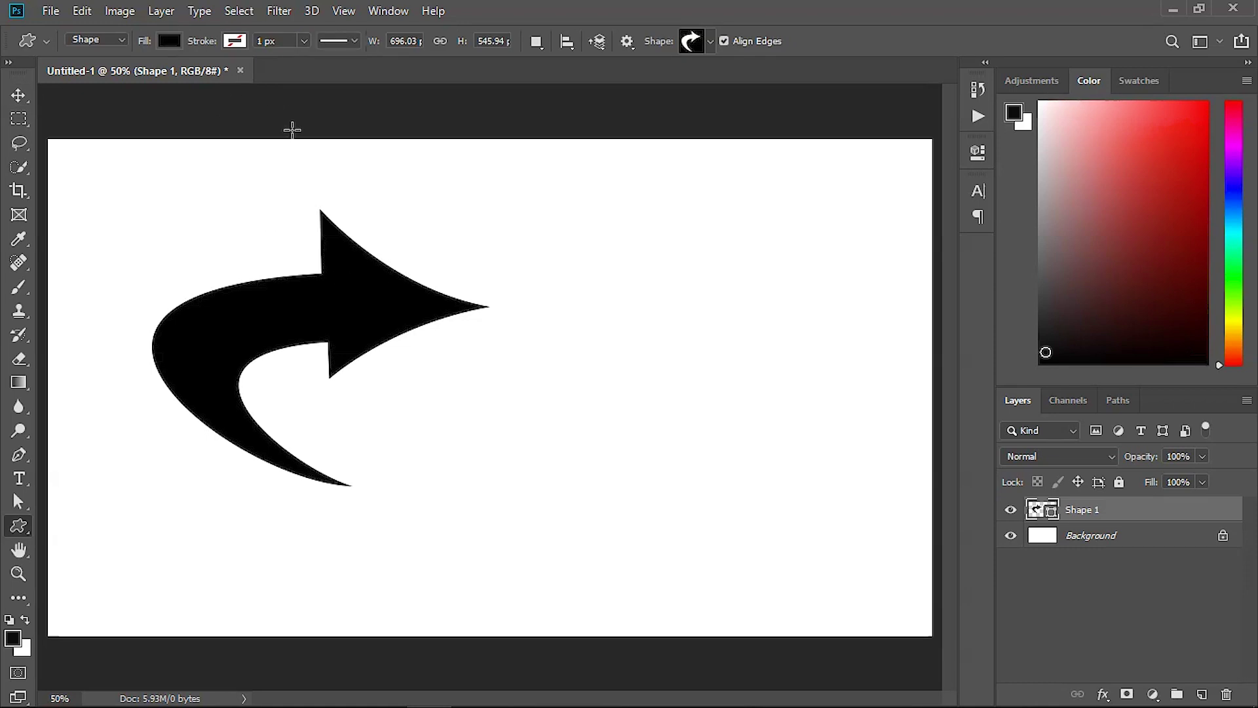
Step: Try pink, purple, brown and orange fills on the arrow, then set its fill to none
click(169, 40)
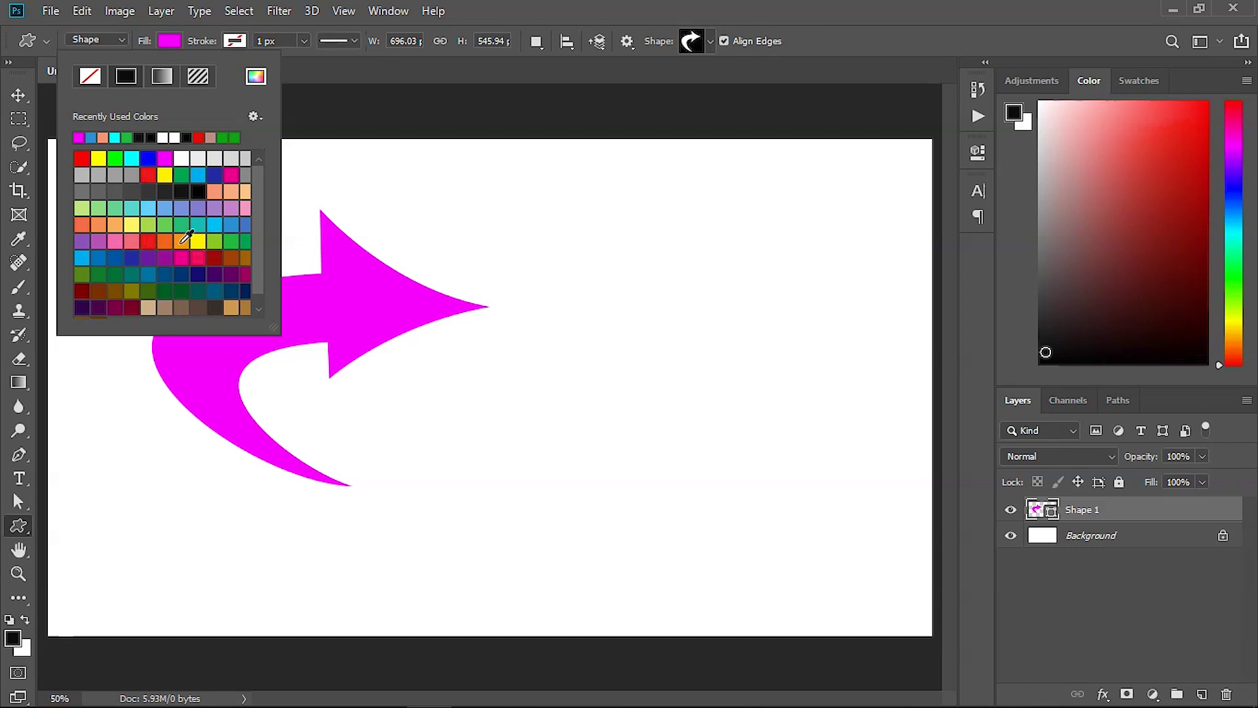
click(181, 242)
click(200, 259)
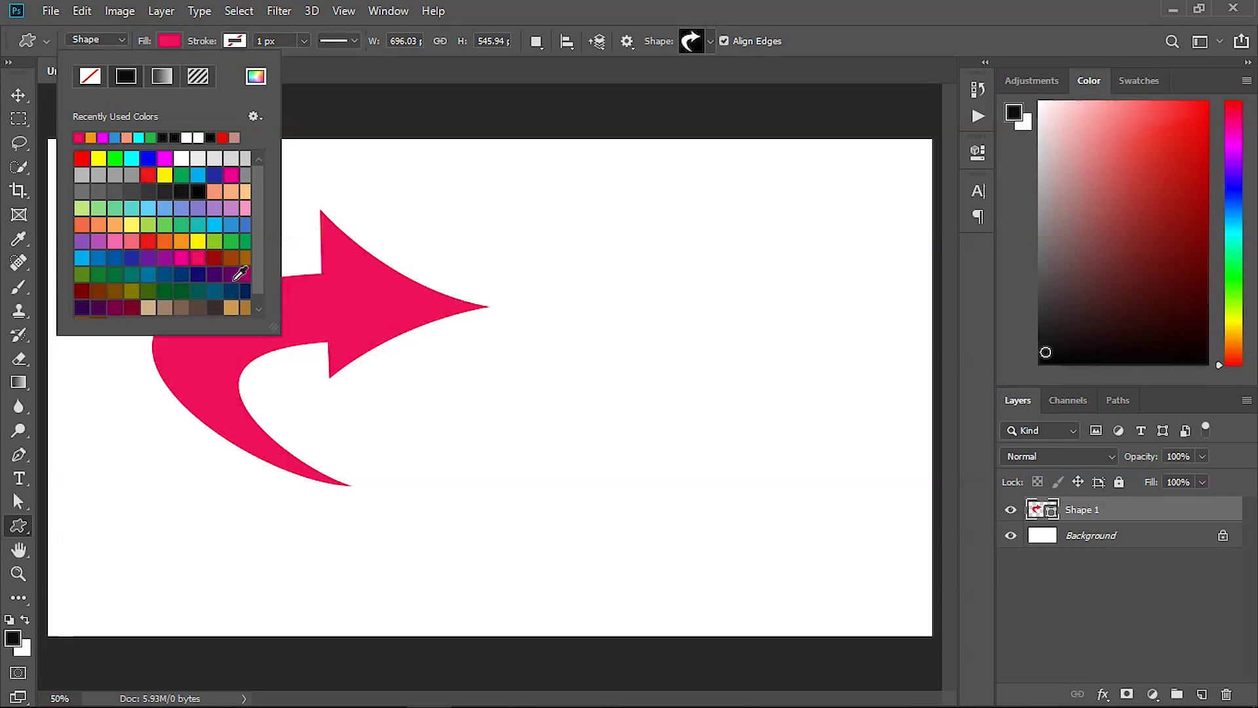
click(233, 275)
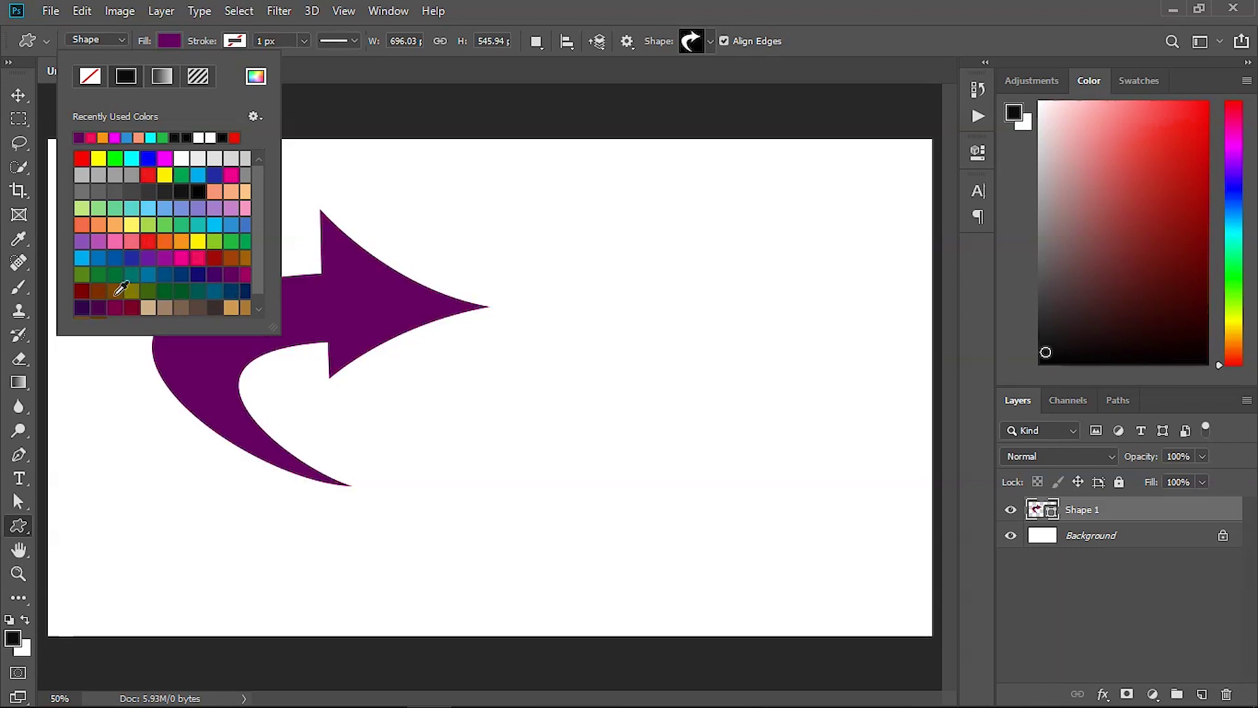
click(113, 292)
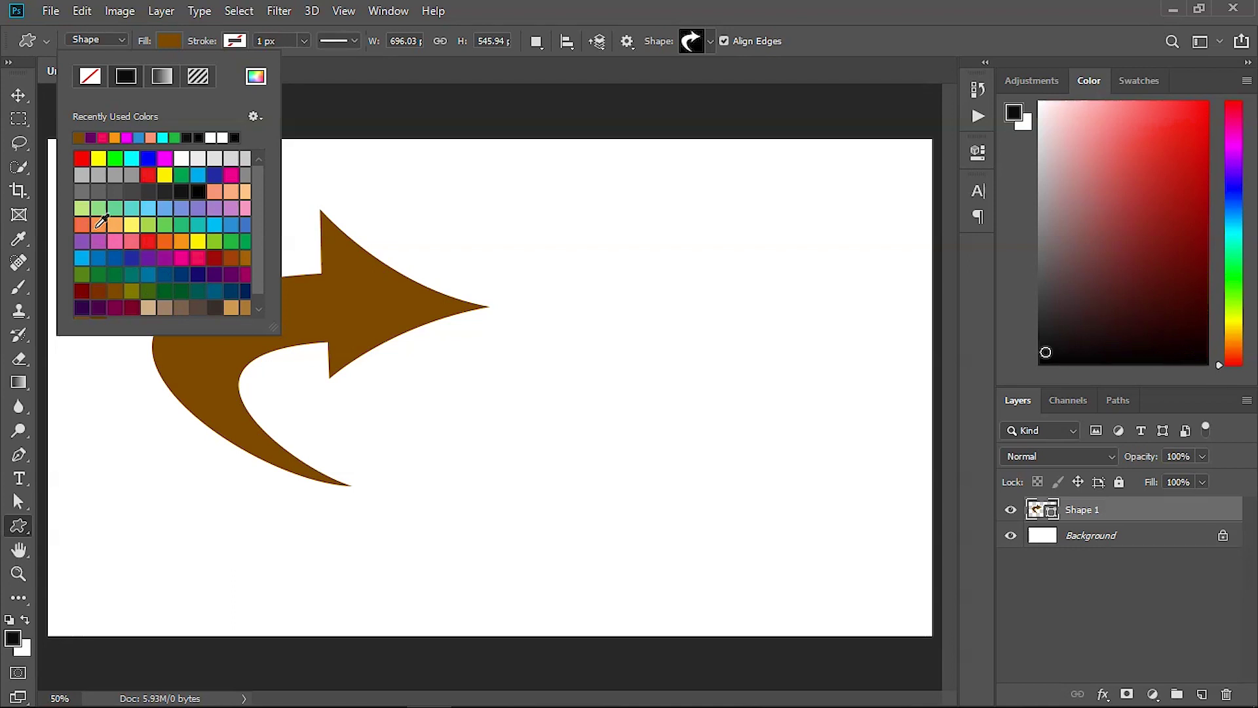
click(99, 225)
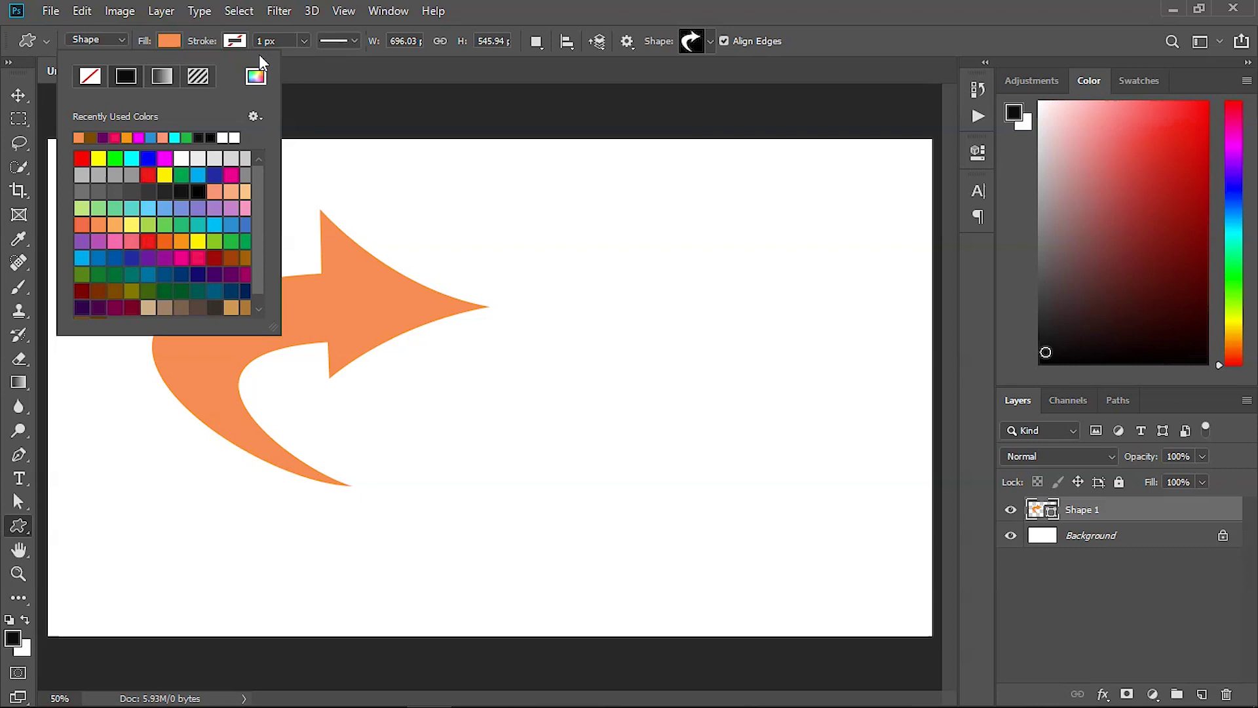
click(86, 77)
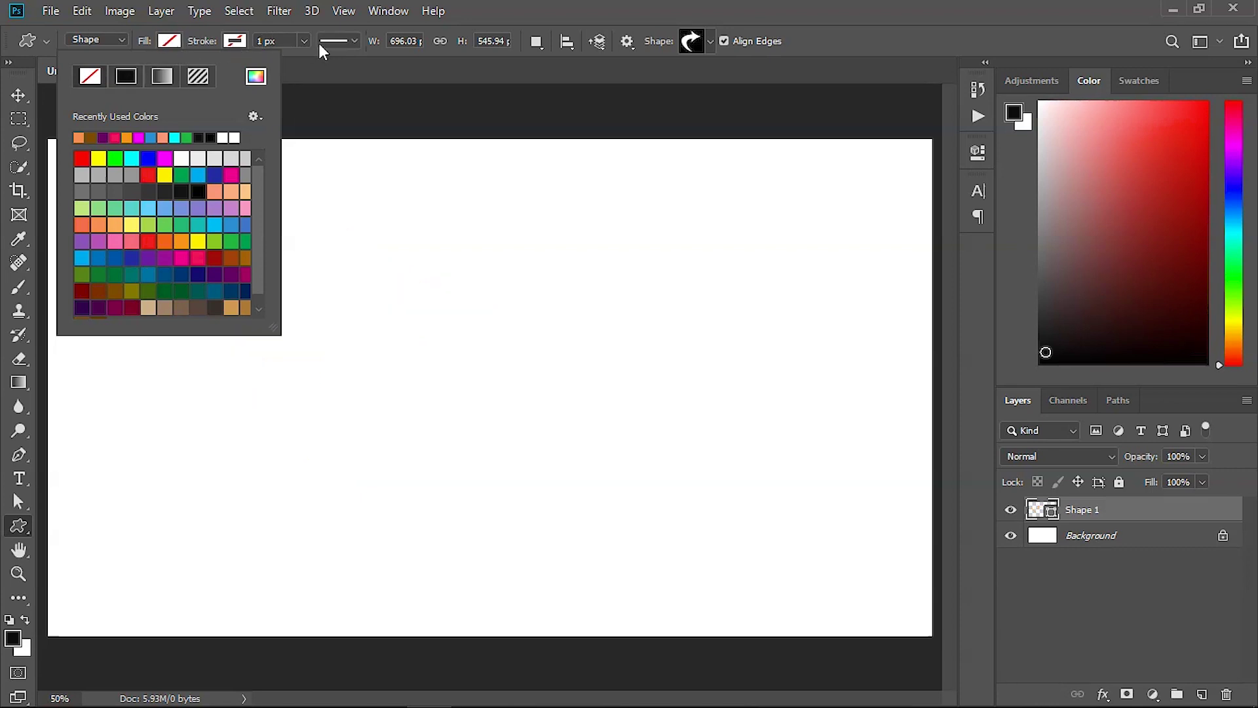
Step: Give the arrow a 3.15 px outline, settling on dark teal after trying other colours
click(299, 42)
drag(301, 61, 306, 61)
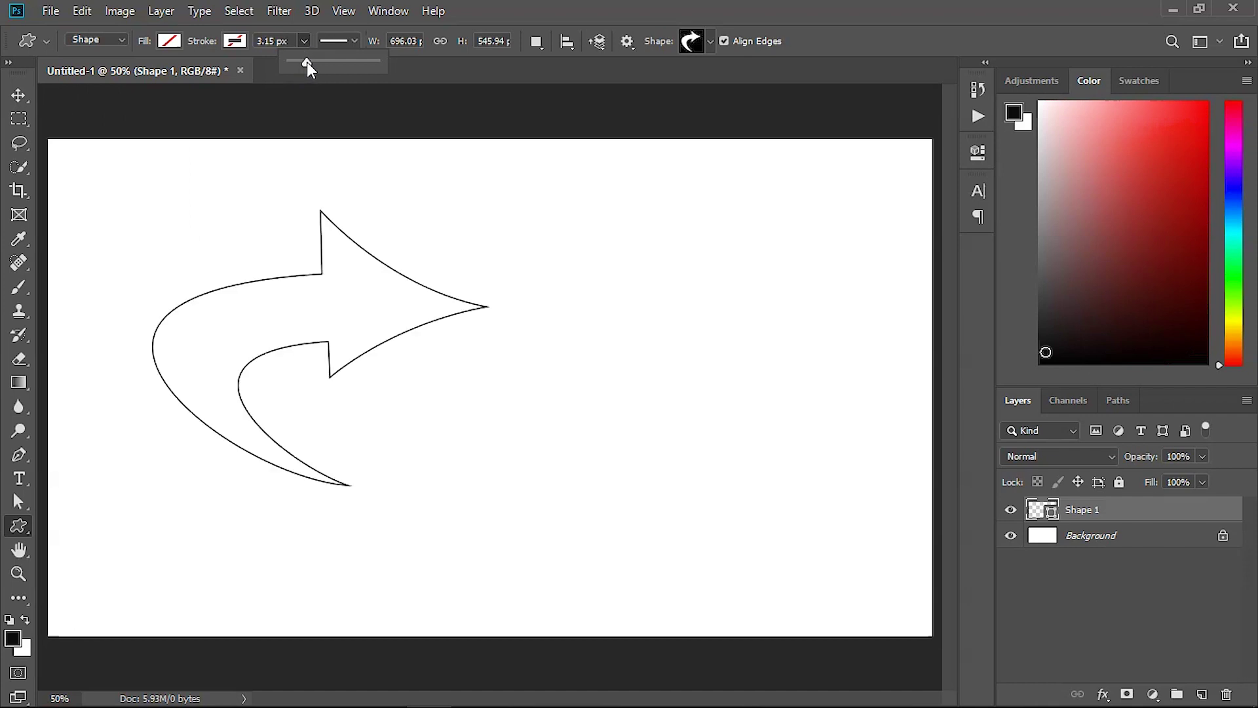
click(236, 41)
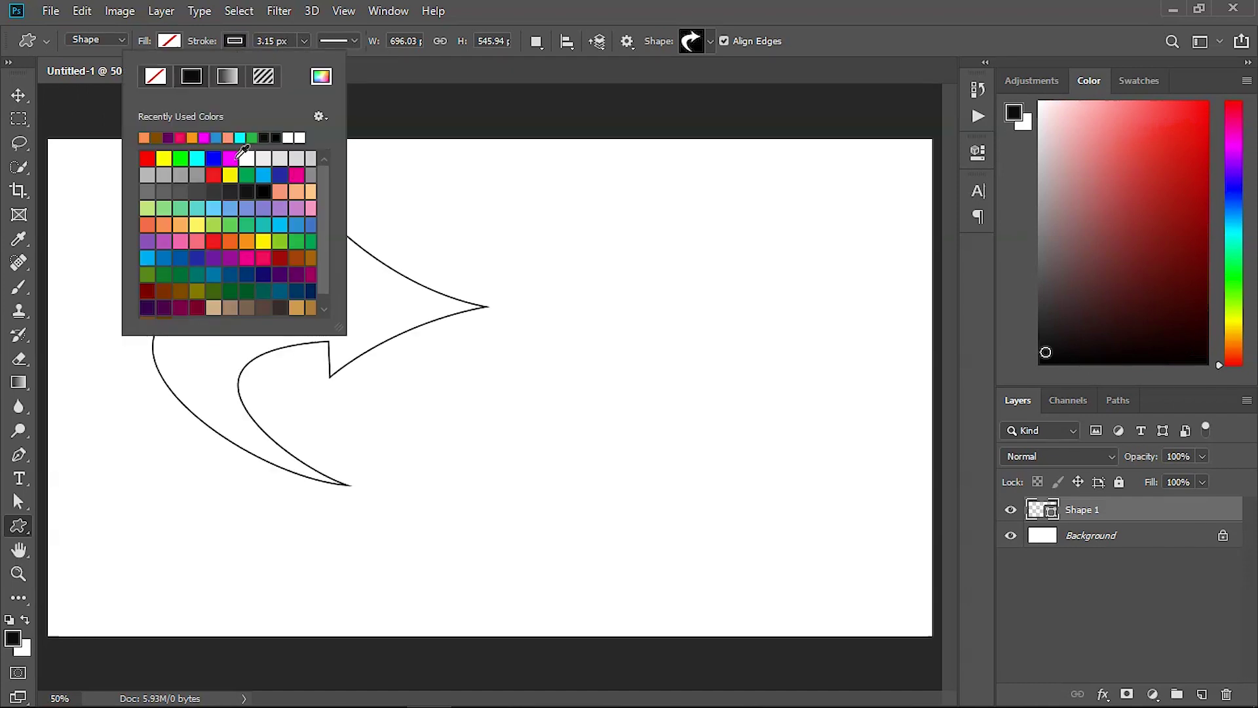
click(230, 158)
click(181, 158)
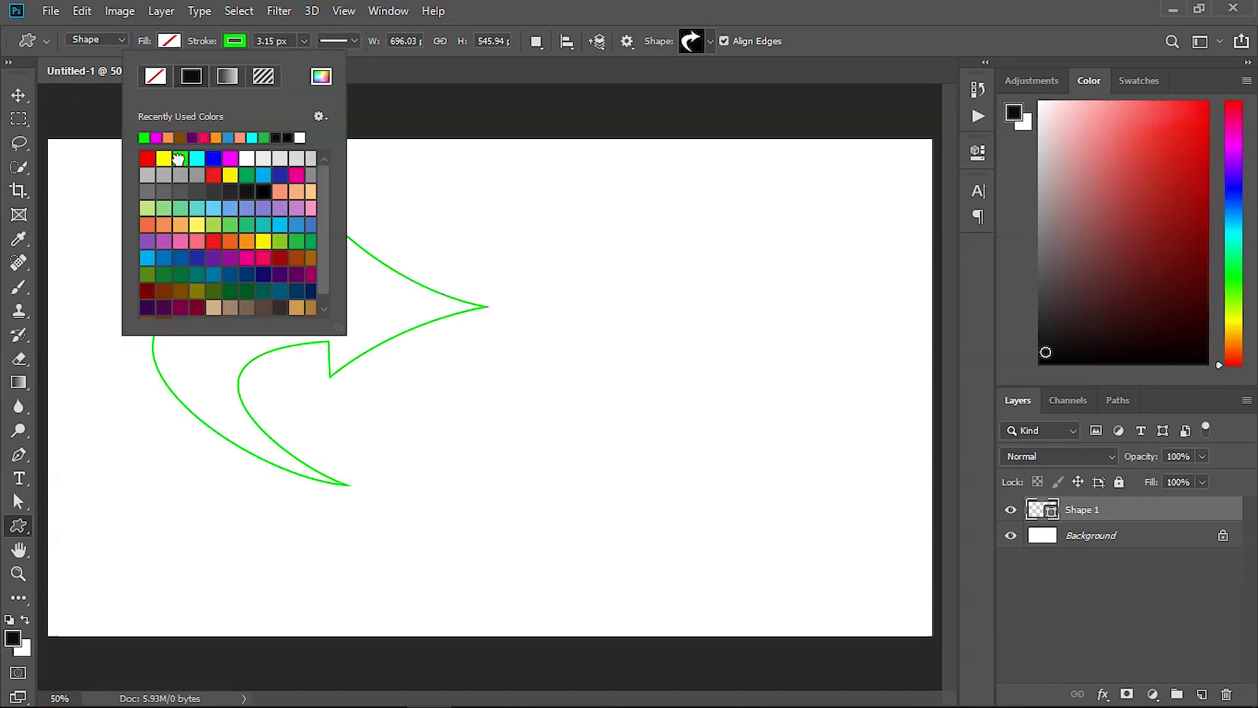
click(197, 226)
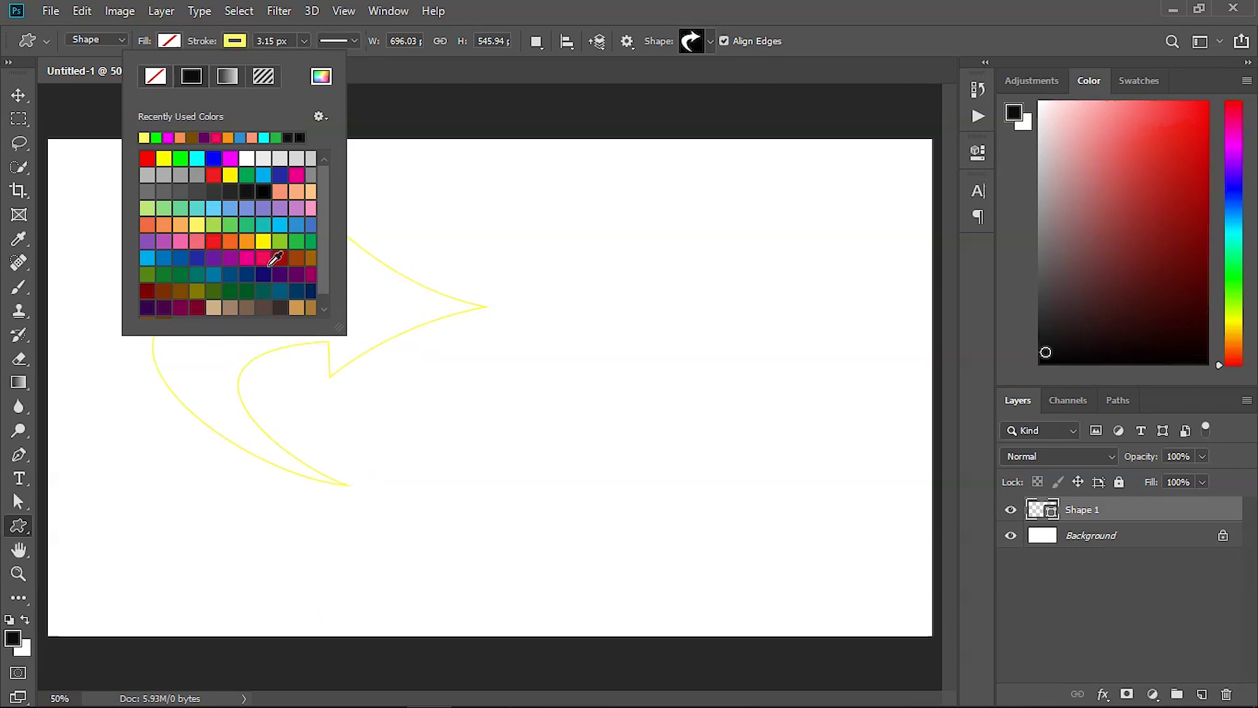
click(263, 258)
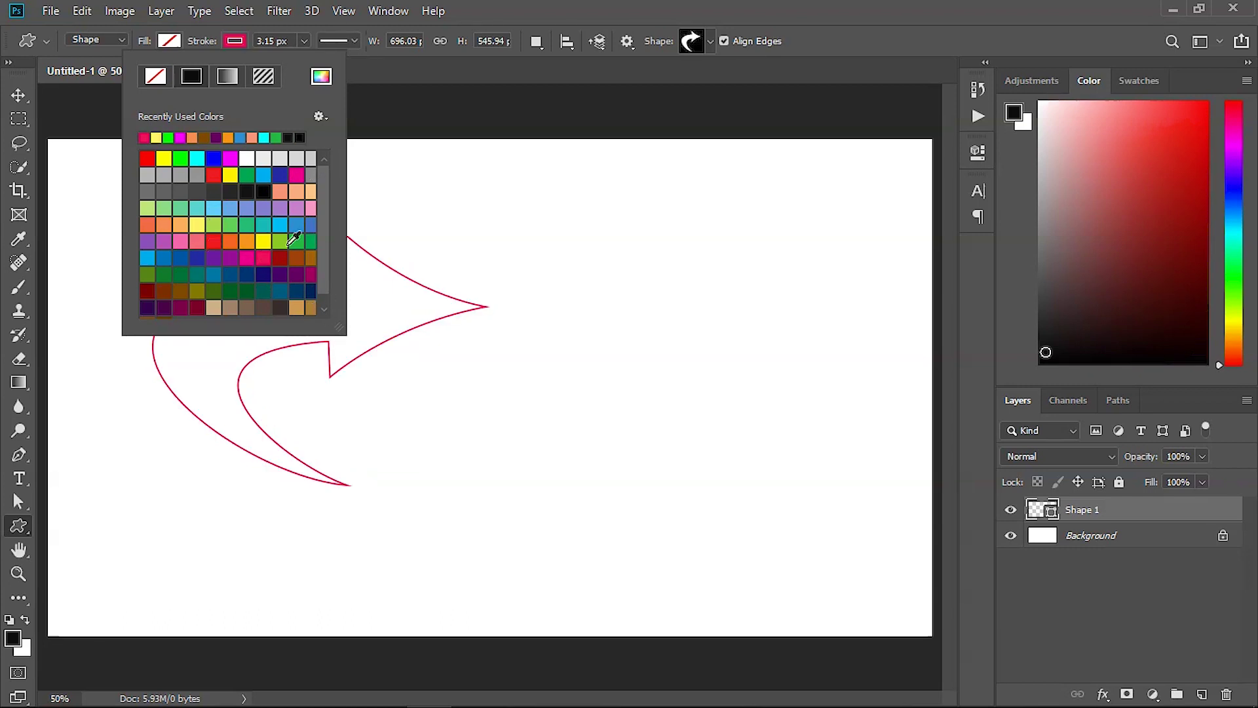
click(280, 290)
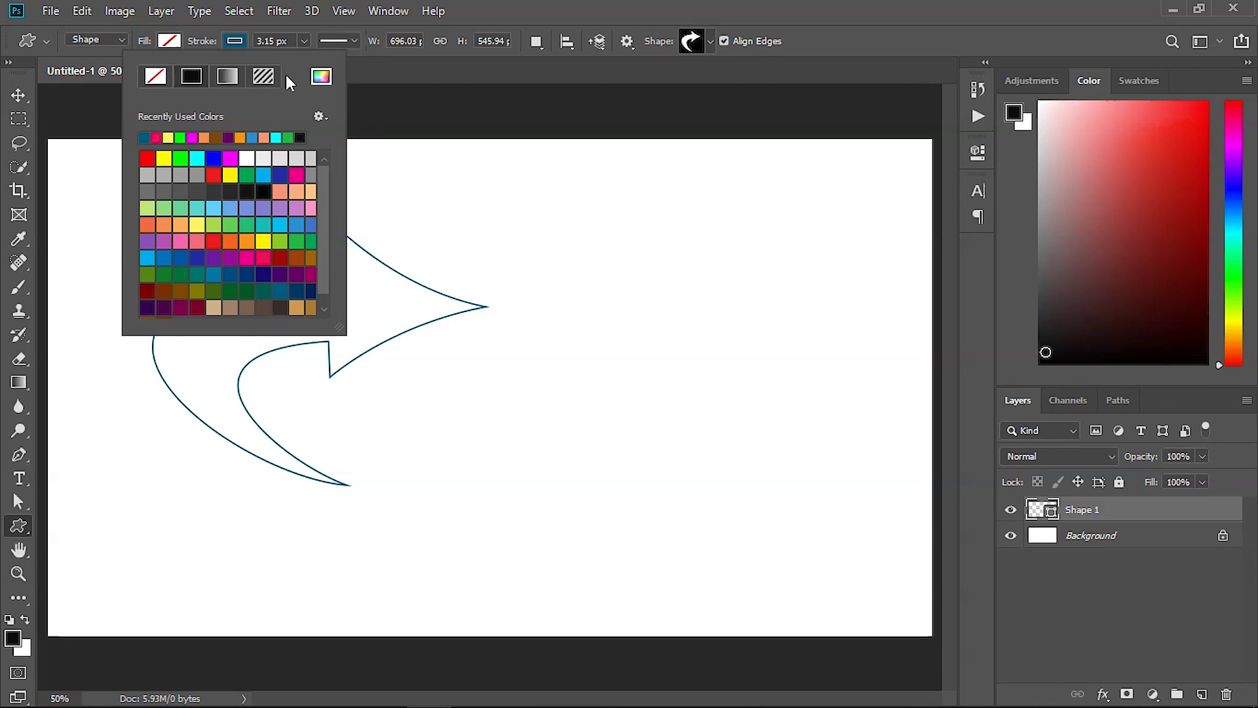
Step: Set the arrow's stroke to a dashed line with a changed alignment and rounded corners
click(354, 39)
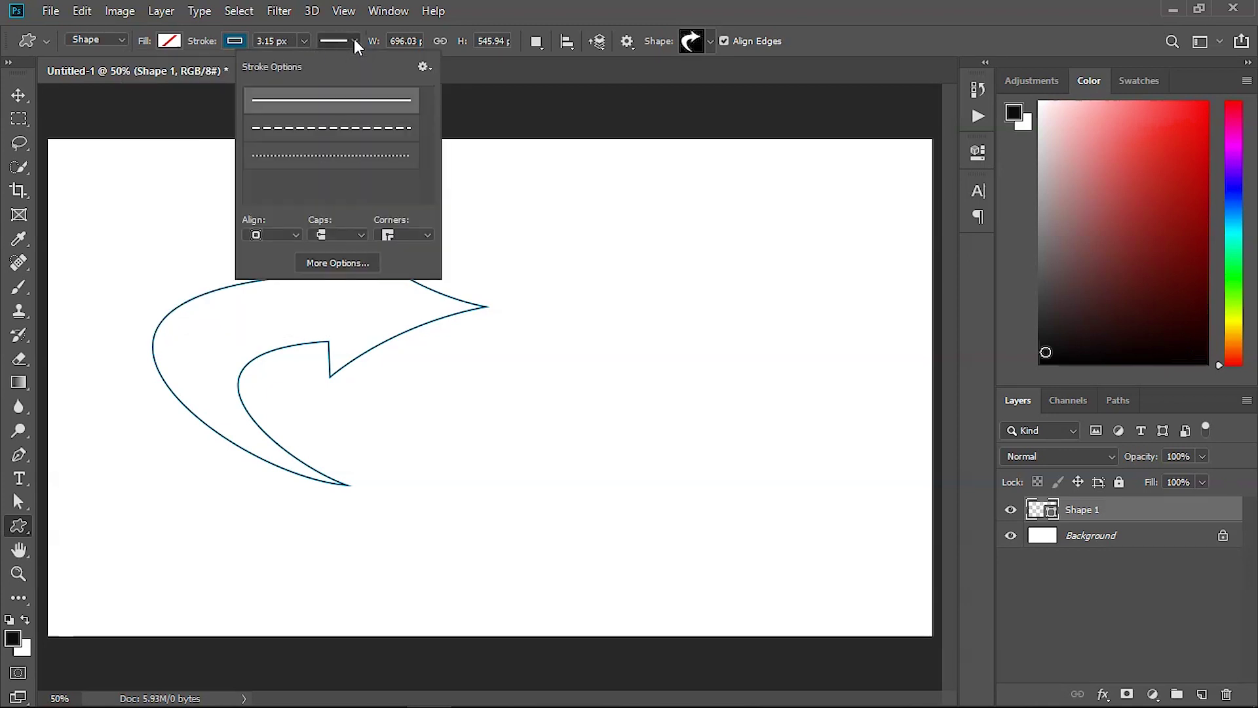
click(342, 135)
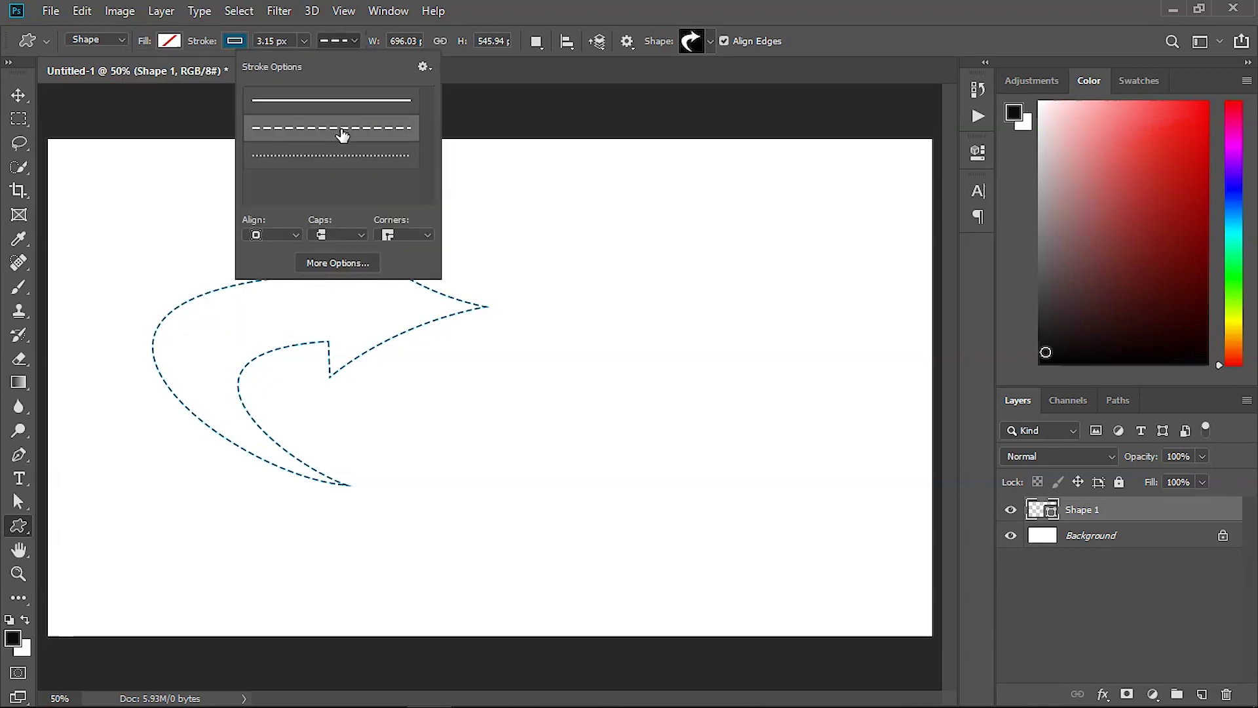
click(336, 161)
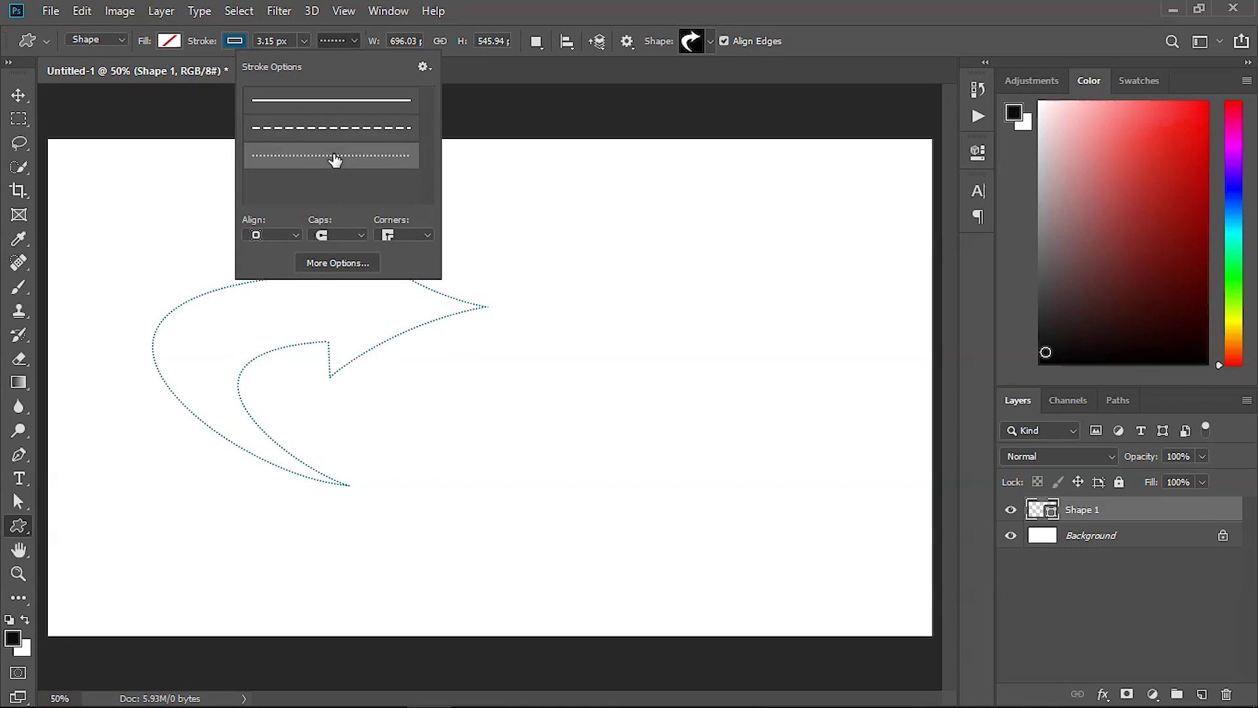
click(347, 128)
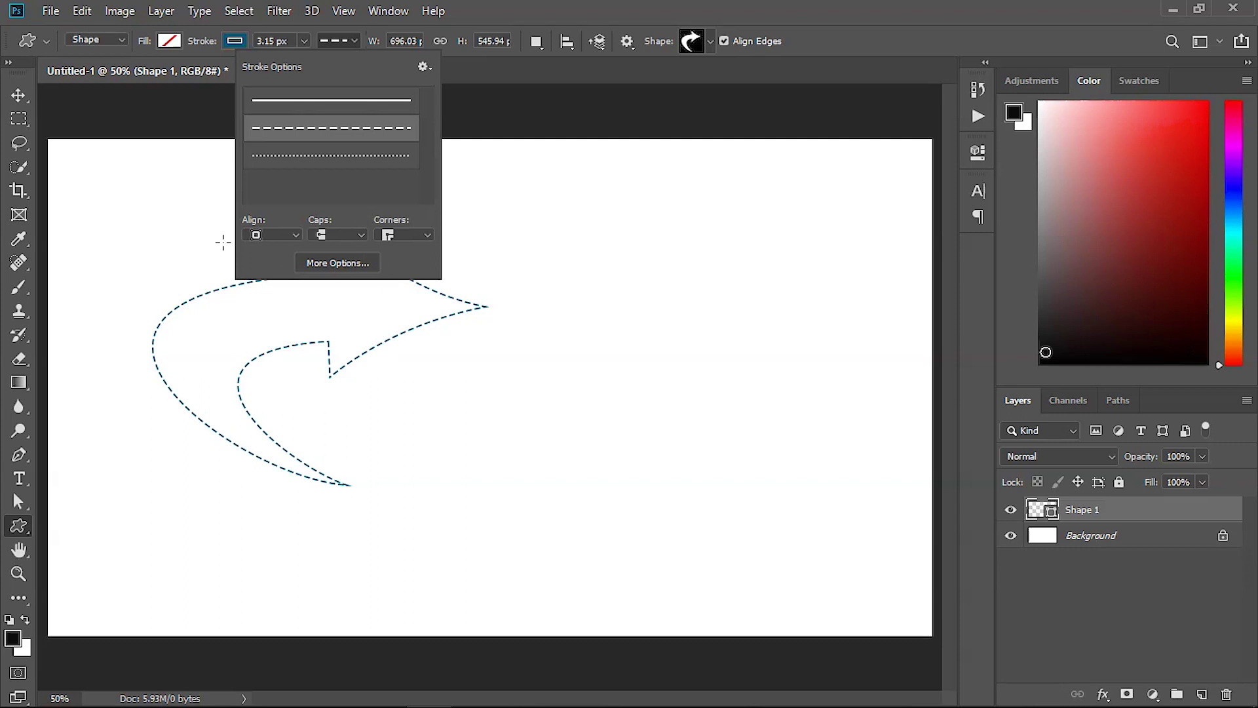
click(278, 262)
click(293, 236)
click(281, 277)
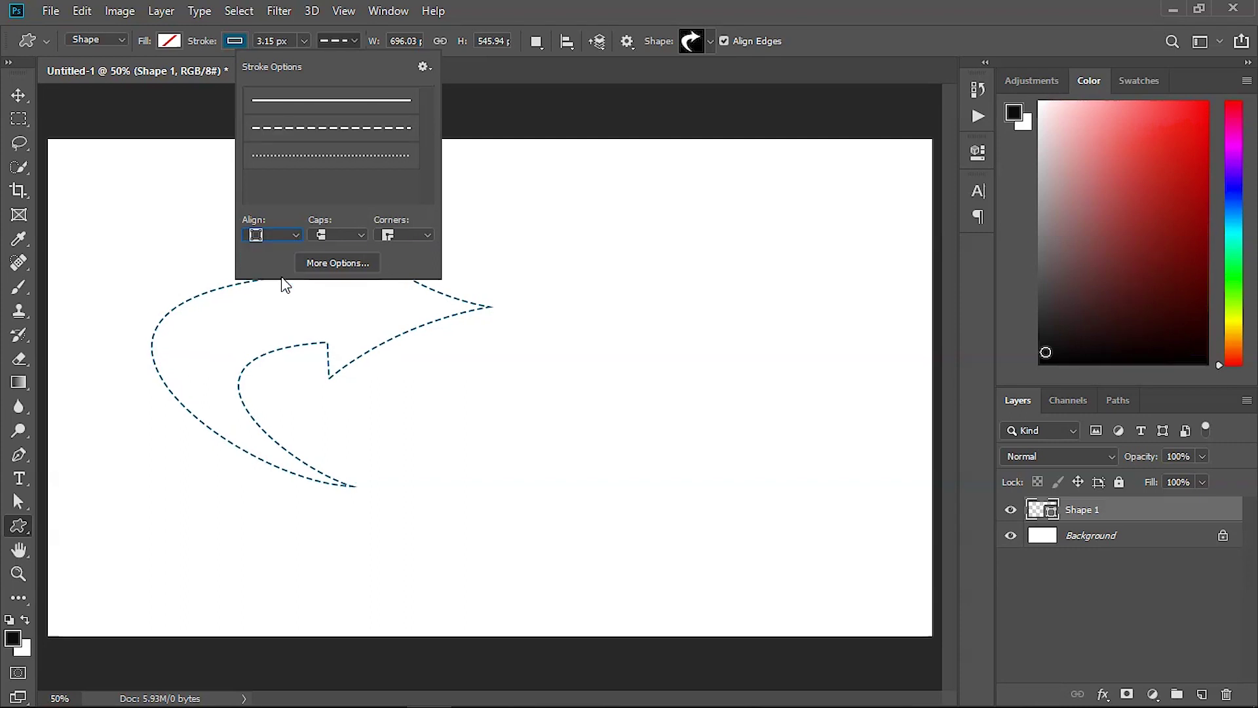
click(422, 237)
click(411, 259)
Step: In the full stroke settings, apply the dashed preset with Dash 8 and Gap 8
click(360, 266)
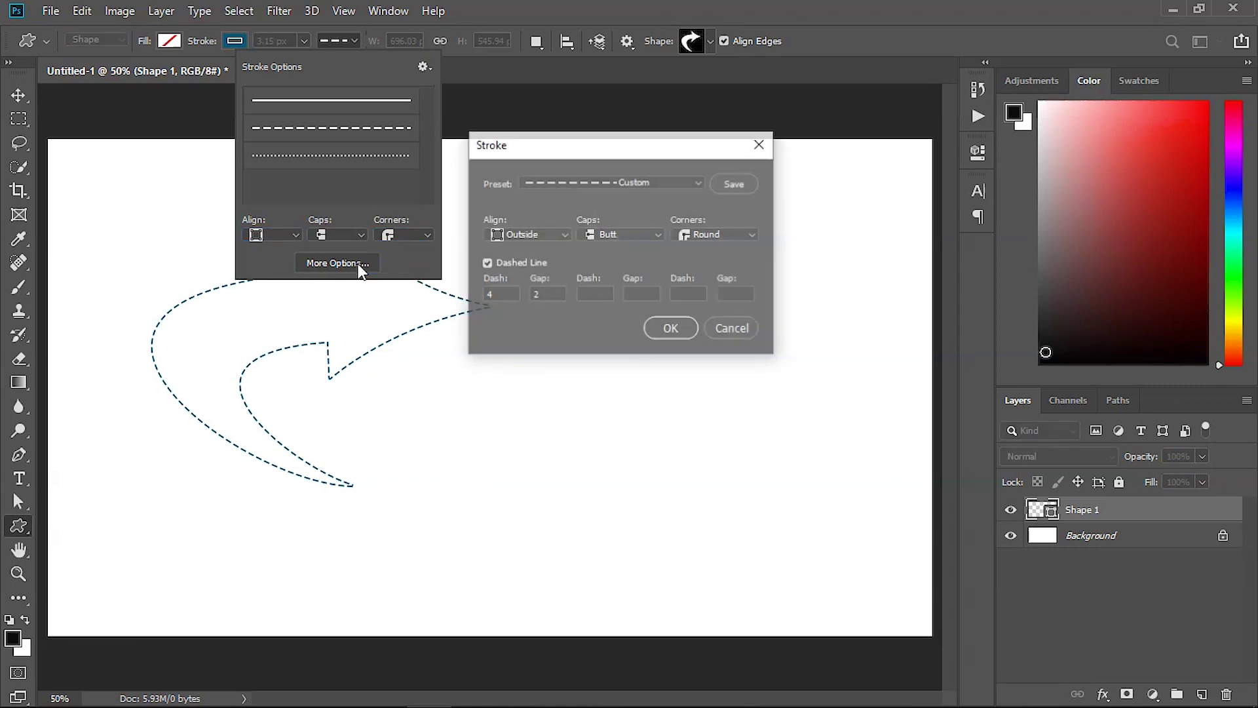
click(691, 185)
click(603, 236)
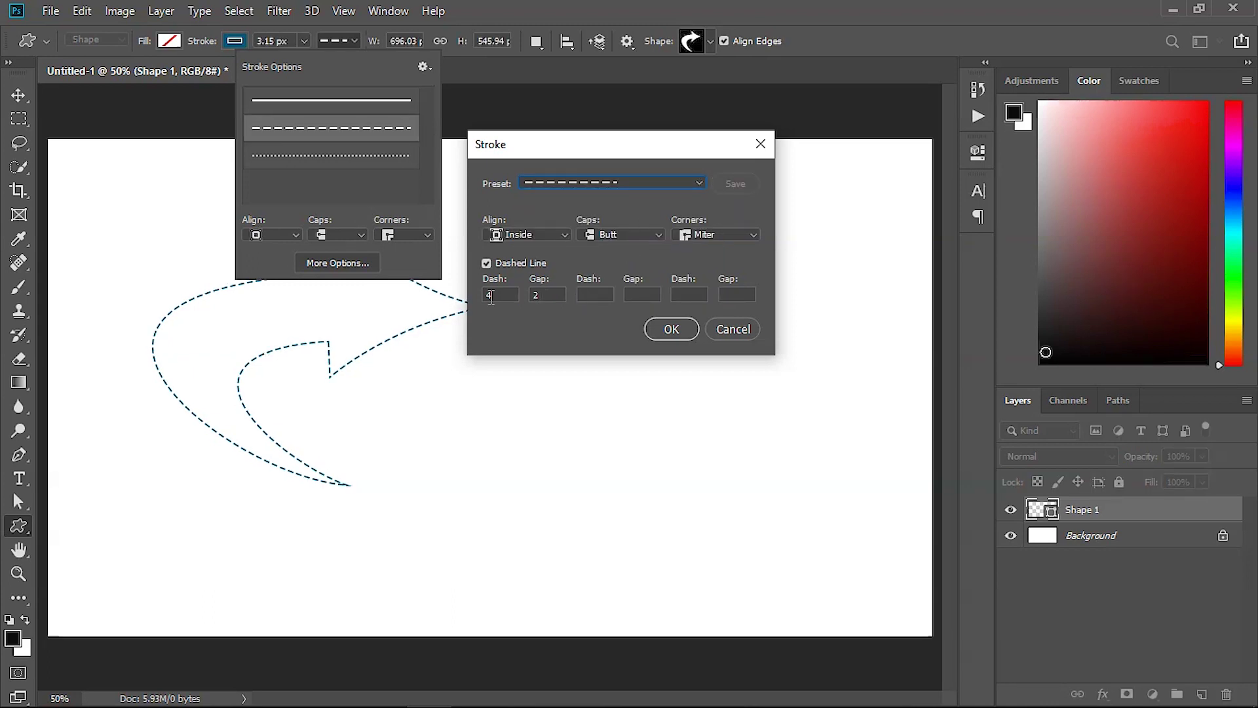
drag(501, 293, 482, 294)
double_click(547, 292)
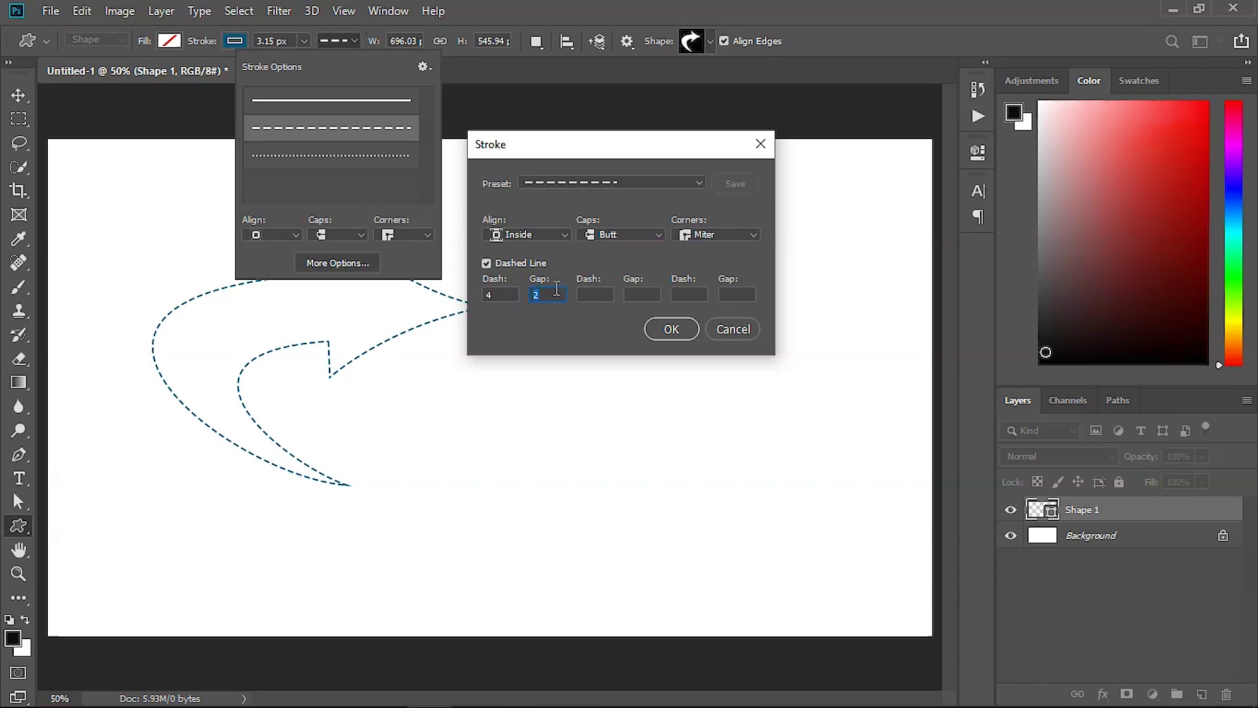
text(8)
drag(513, 293, 416, 294)
text(8)
click(663, 328)
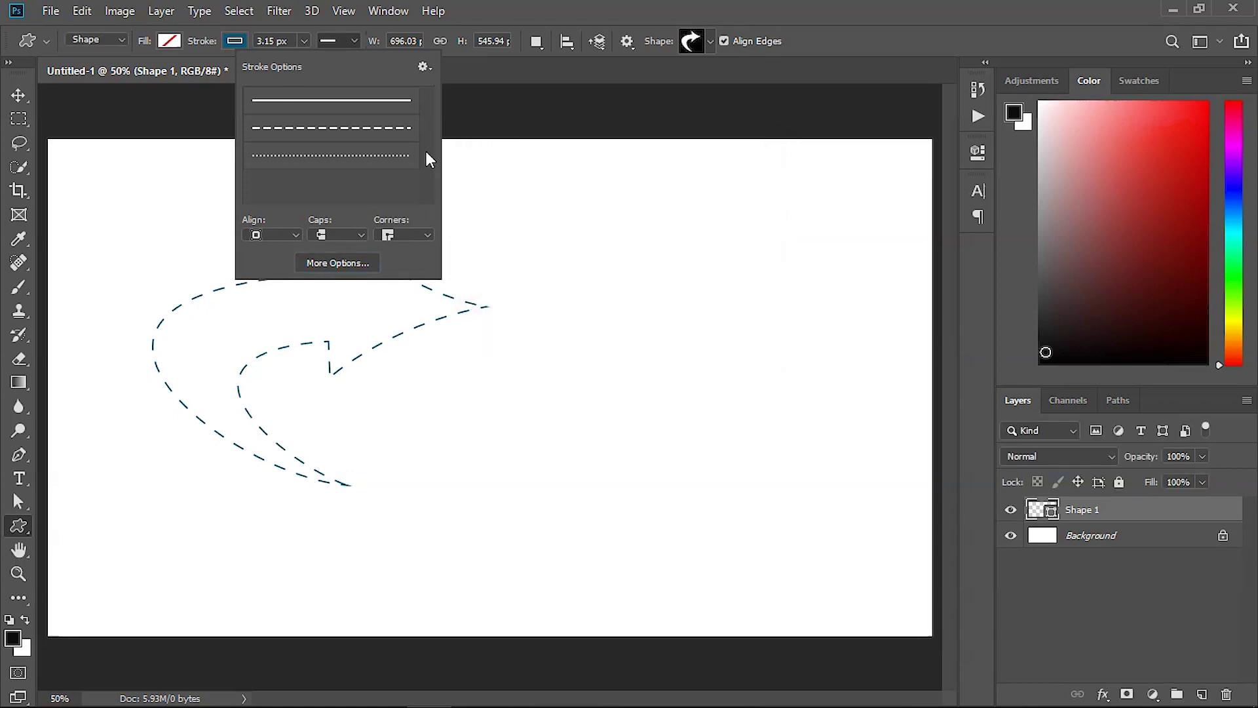
Step: Close the stroke options and cancel the Create Custom Shape dialog
click(426, 68)
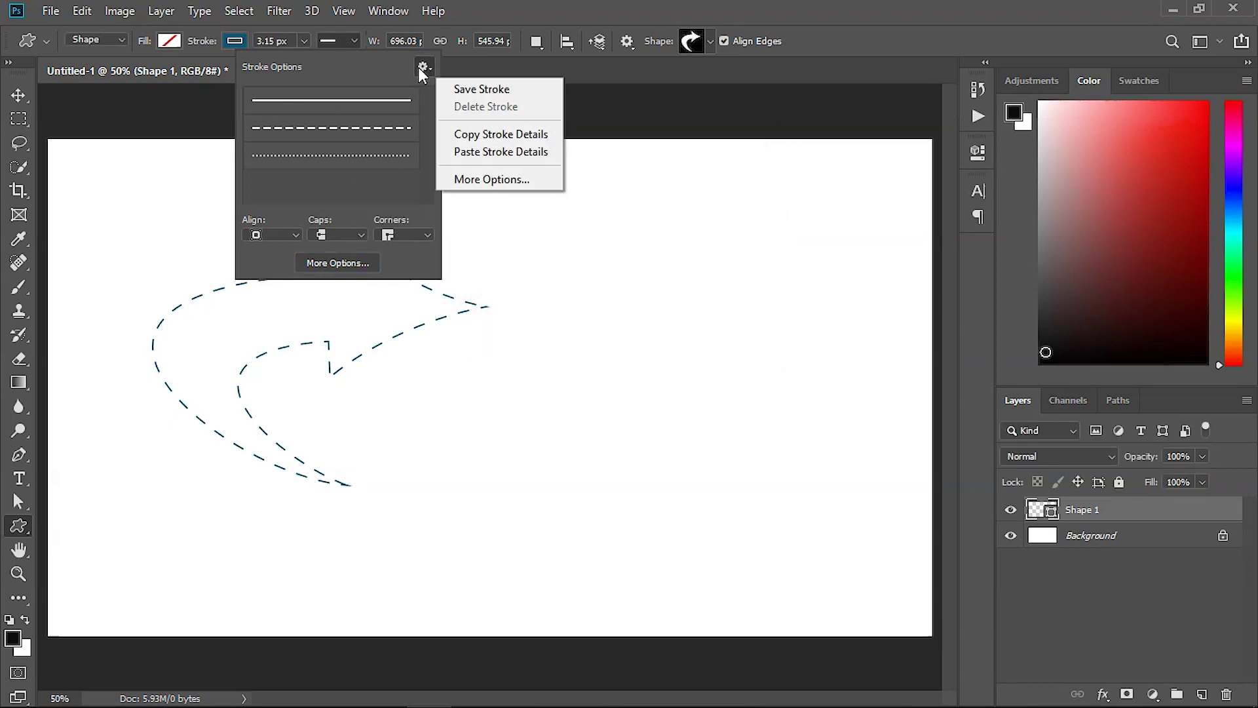
click(645, 92)
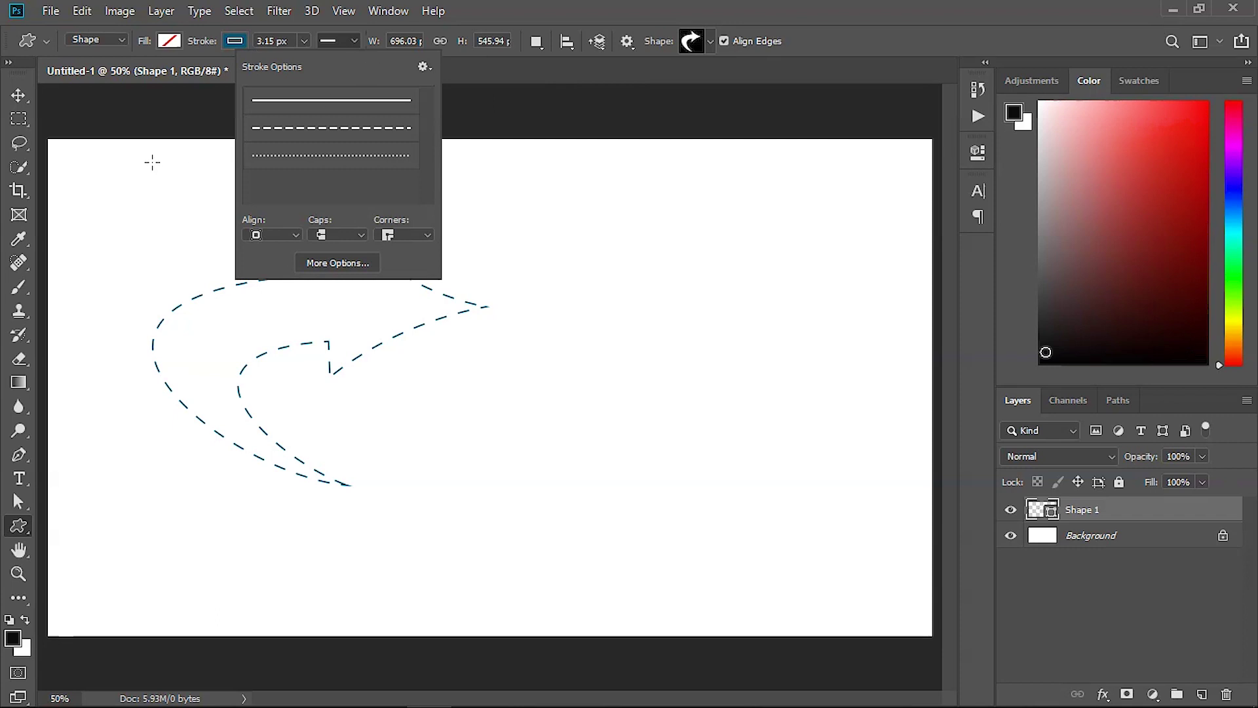
click(513, 97)
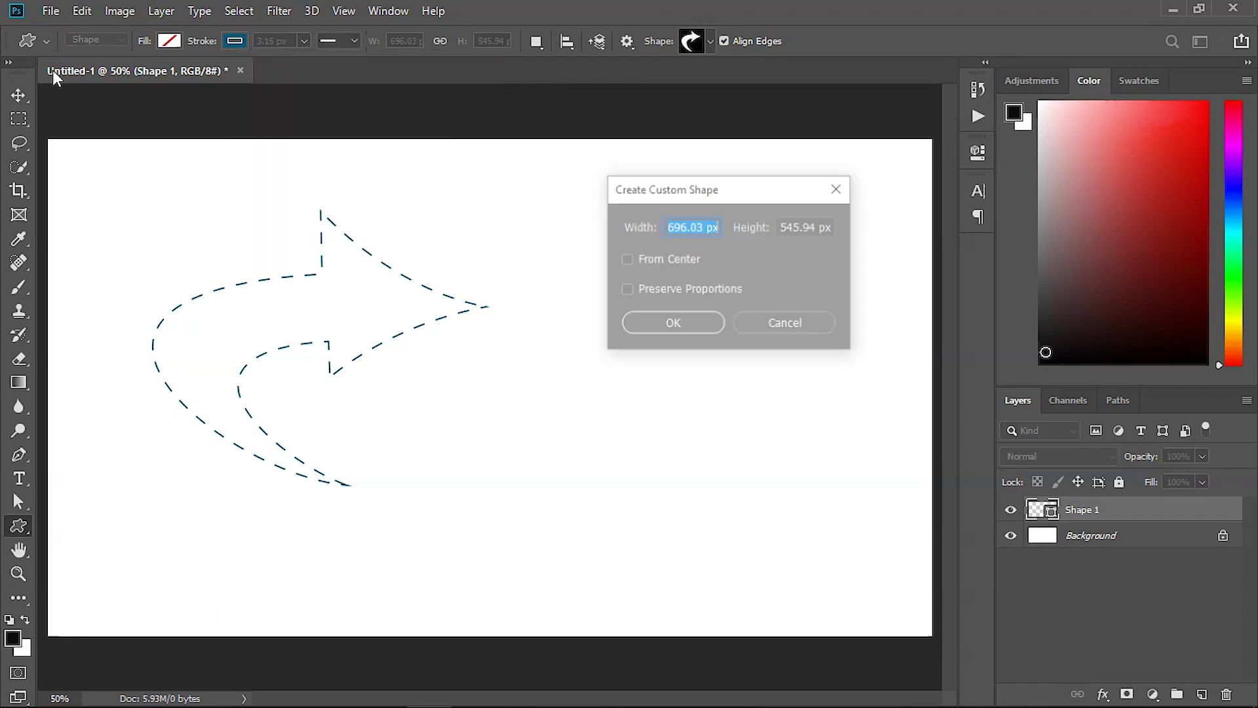
click(772, 324)
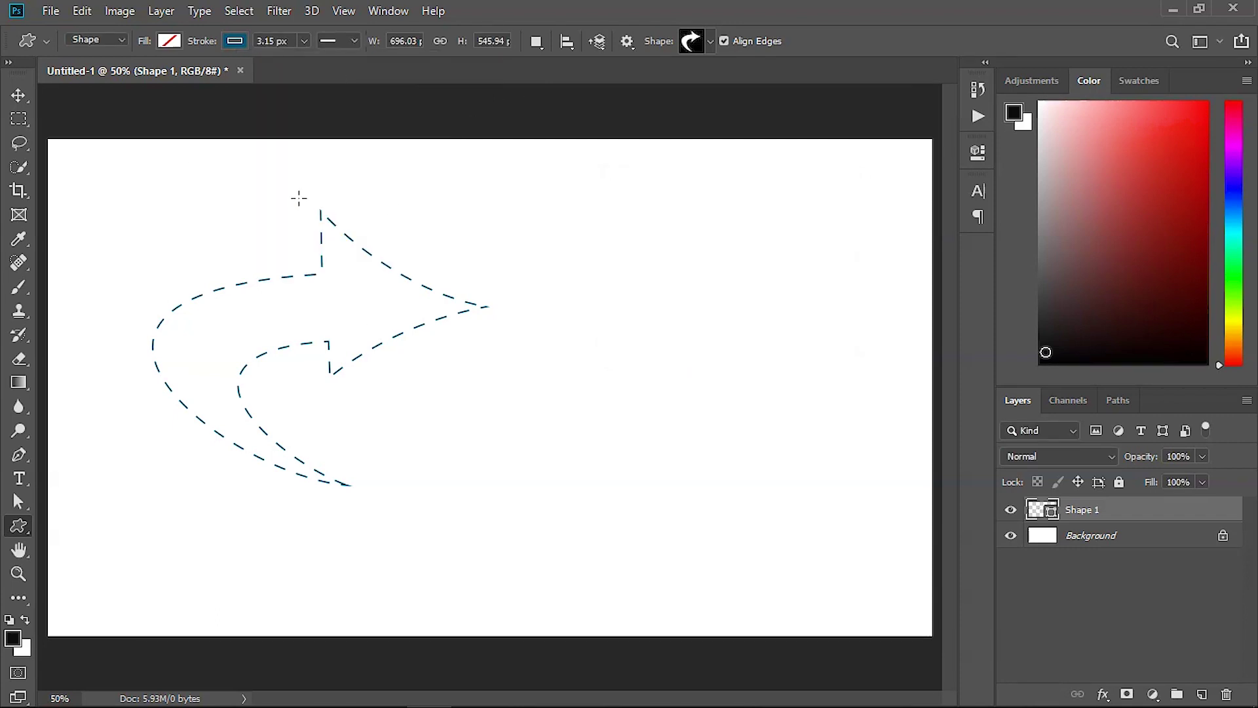
Step: Append the Animals shape set to the custom shape library and enlarge the picker
click(709, 41)
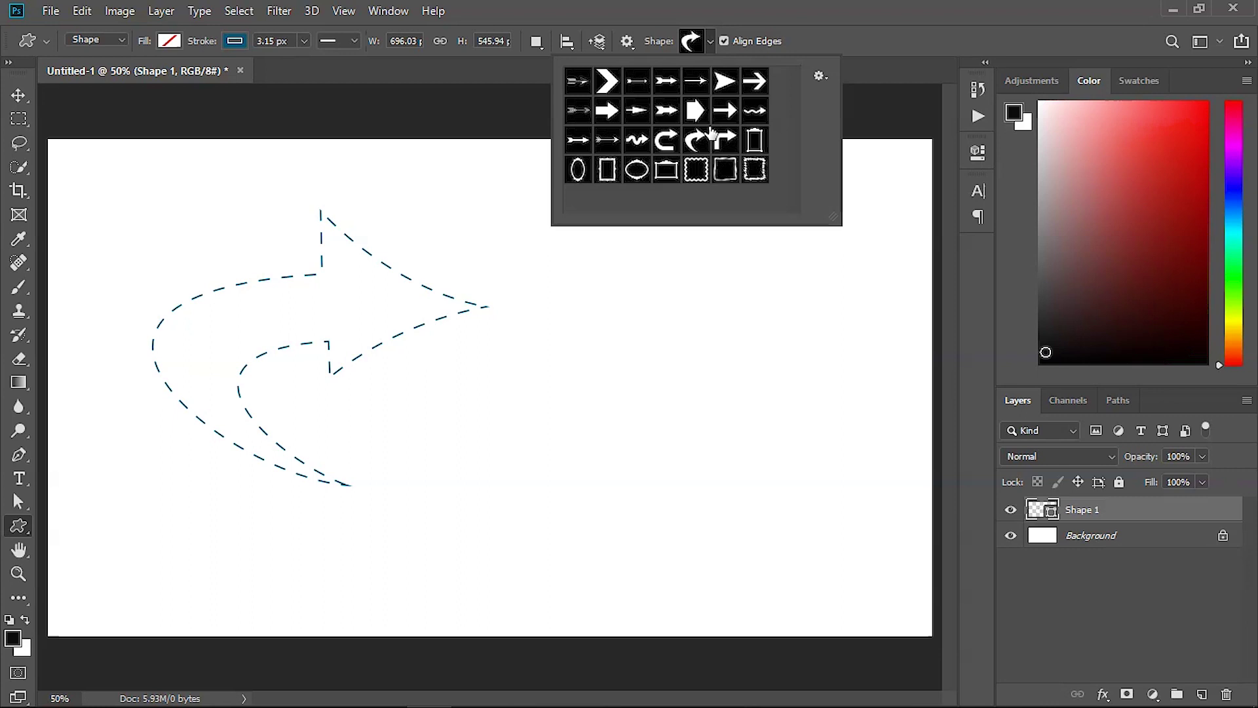
click(820, 78)
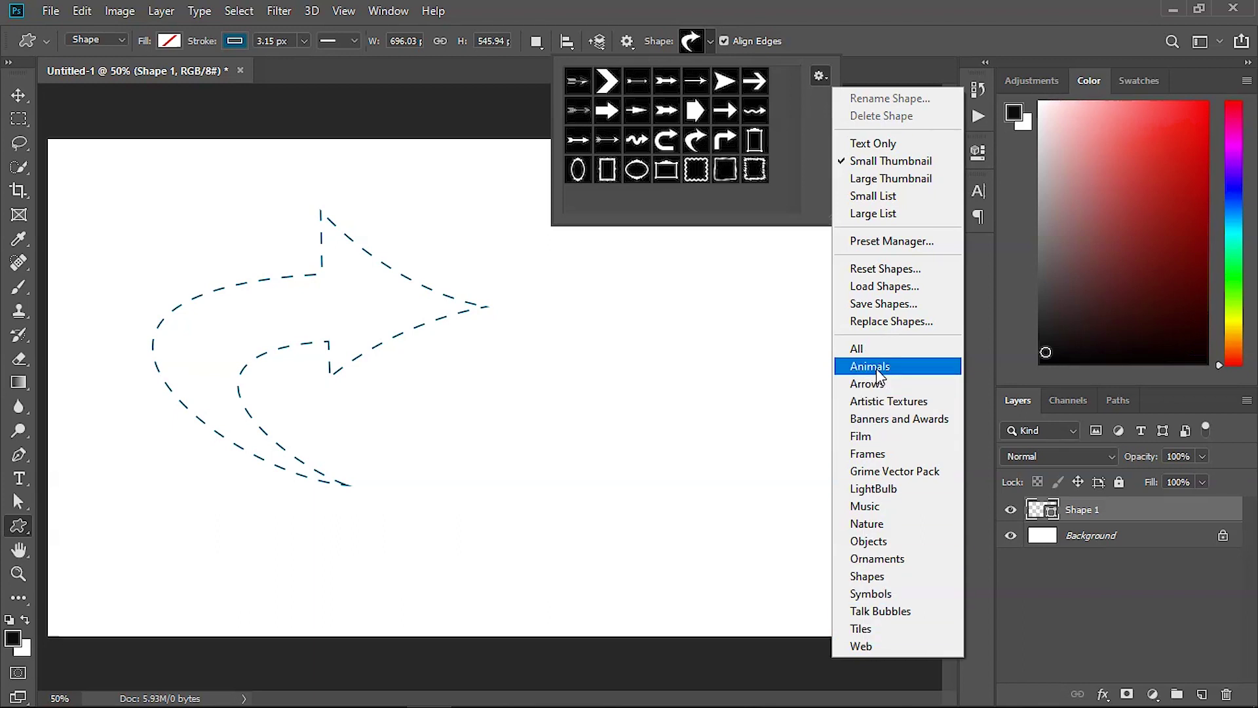
click(876, 372)
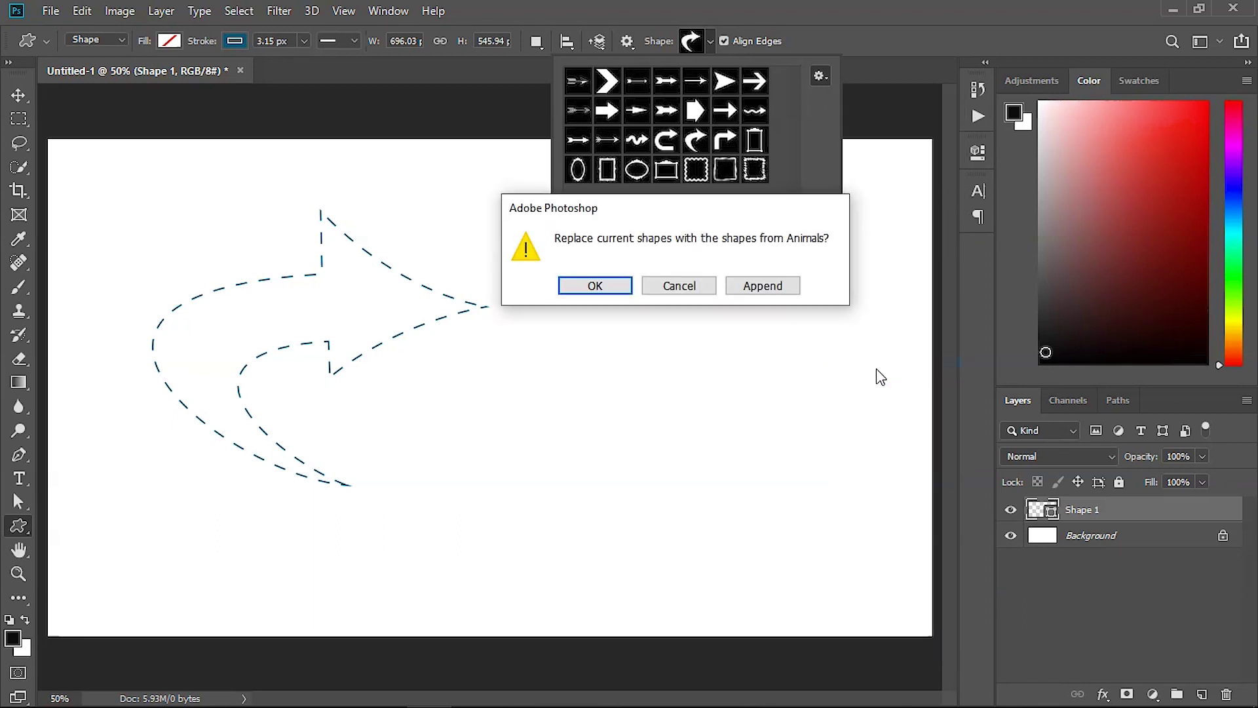
click(752, 285)
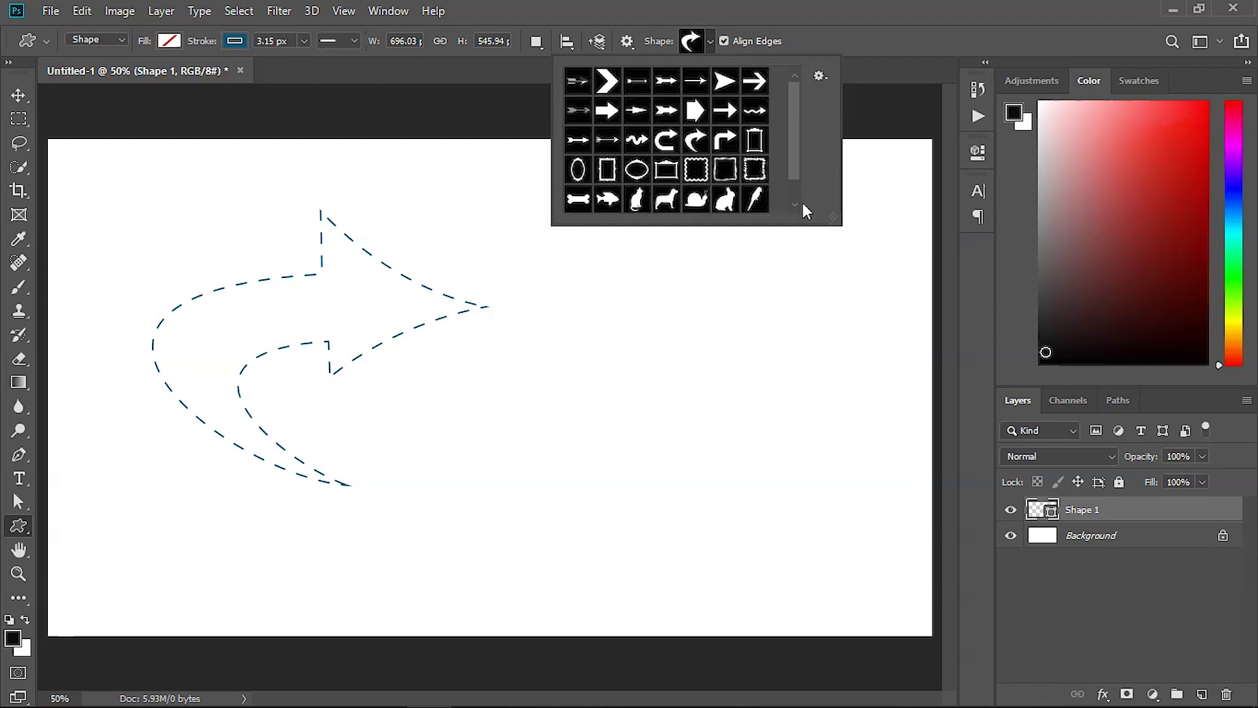
drag(835, 220, 941, 508)
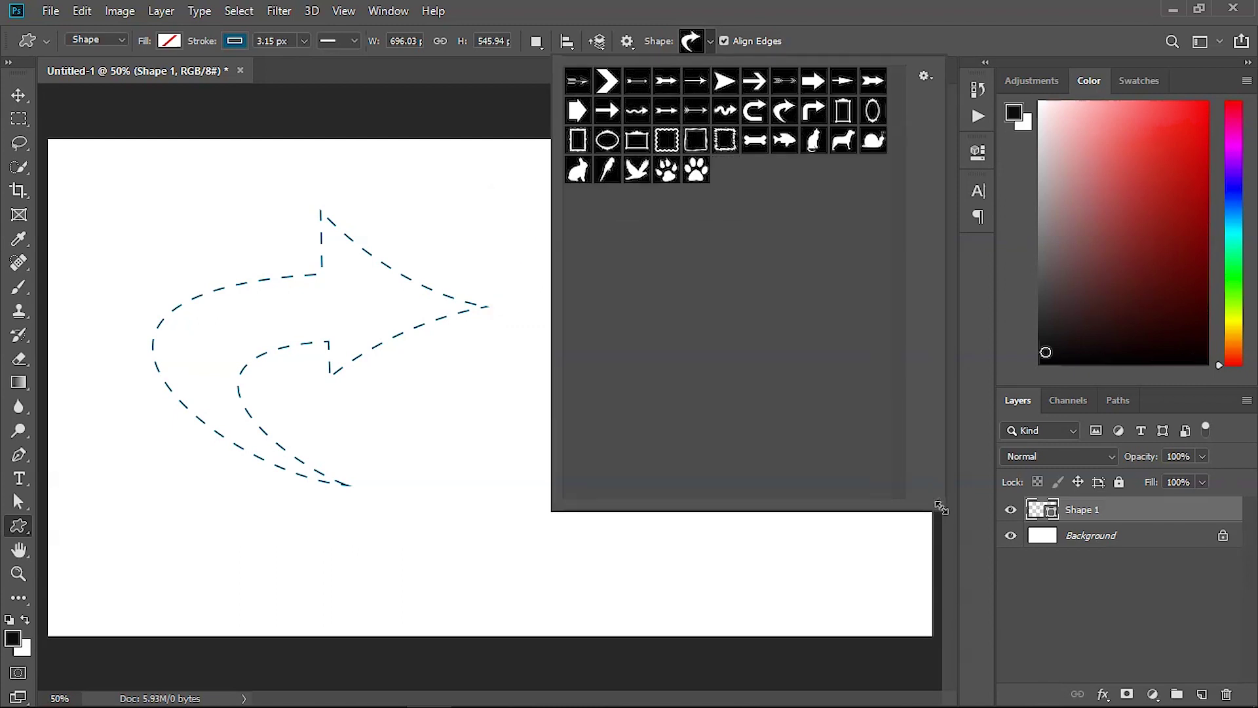
Step: Append the Film set, then the complete All set, to the shape library
click(922, 77)
click(963, 436)
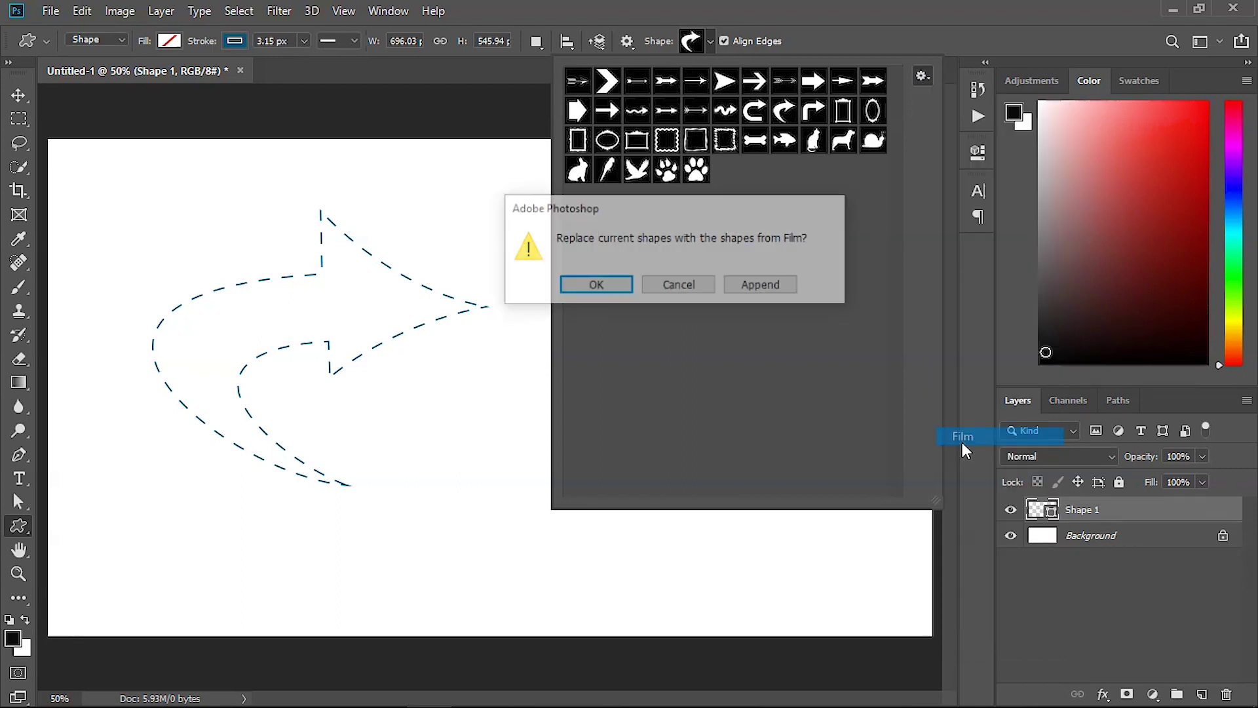
click(760, 285)
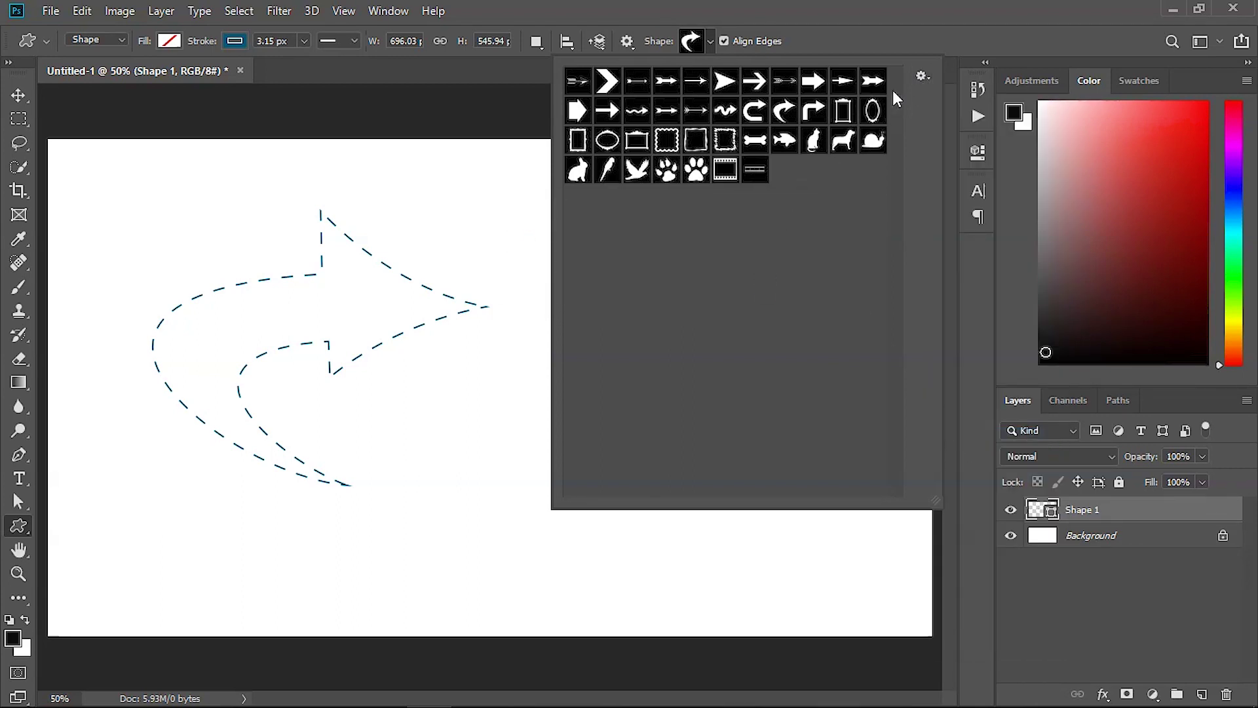
click(921, 74)
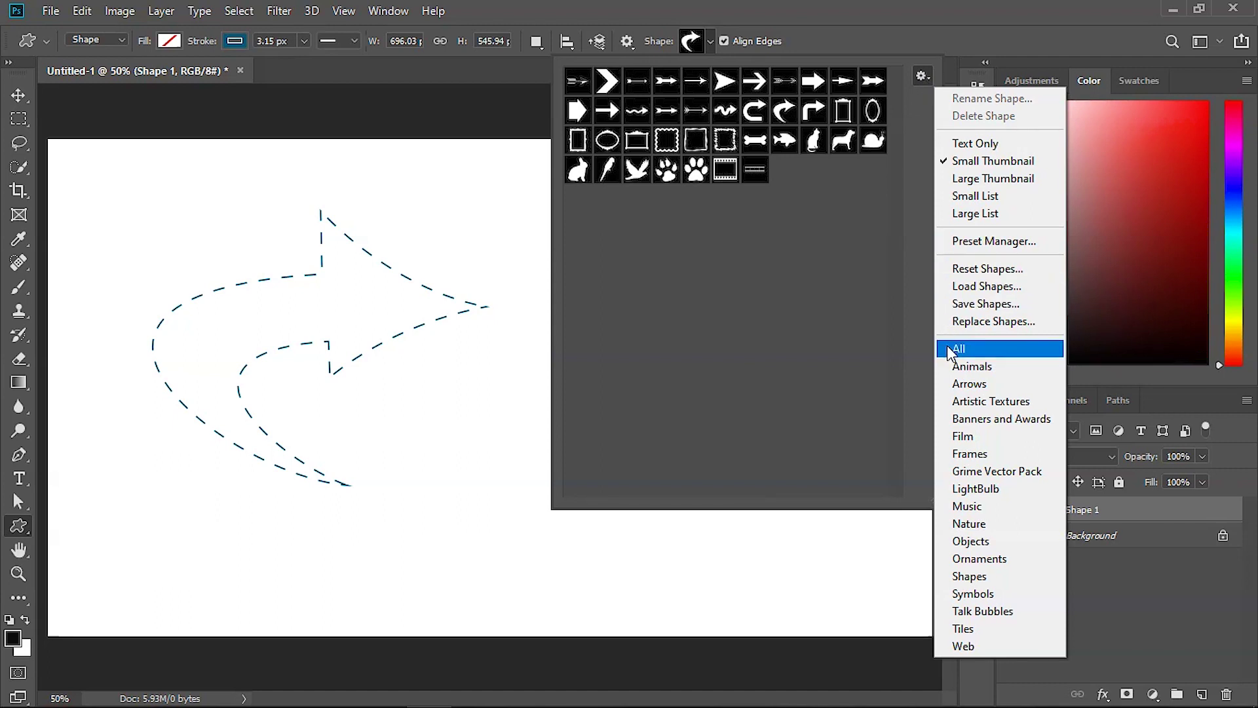
click(950, 349)
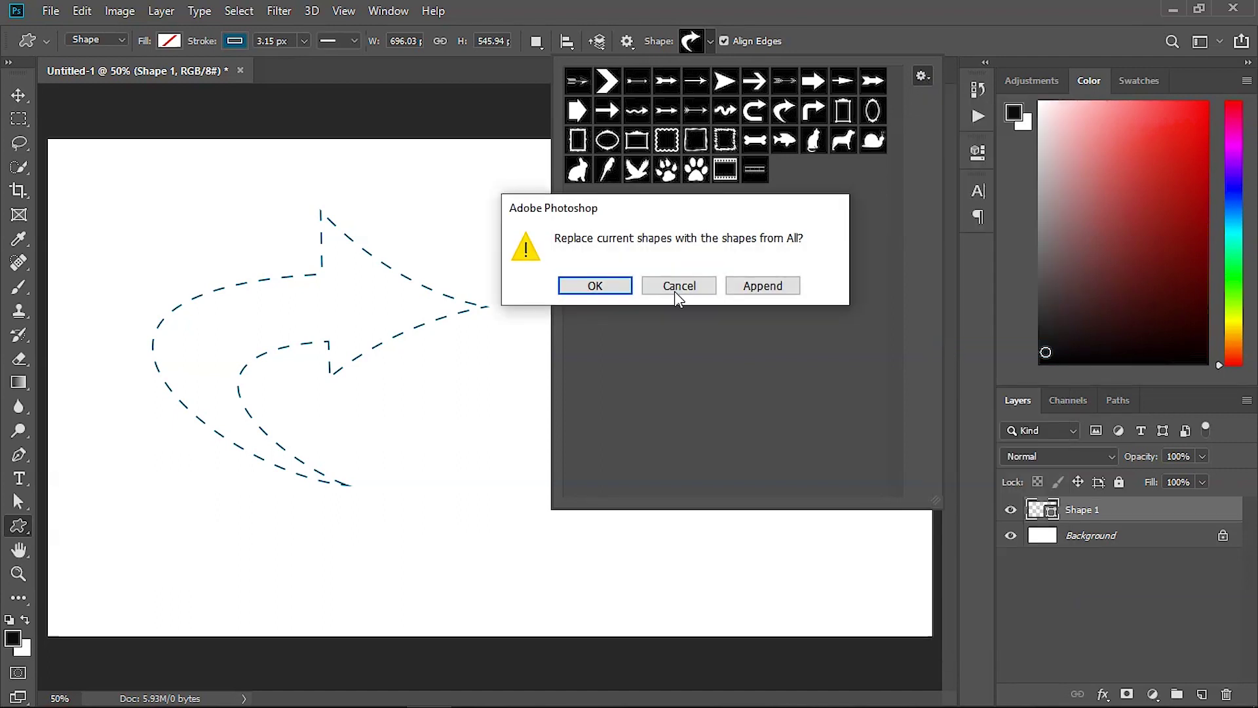
click(756, 290)
Step: Choose the up-arrow-in-a-circle shape and draw it at the canvas's lower left
scroll(737, 172, down, 2)
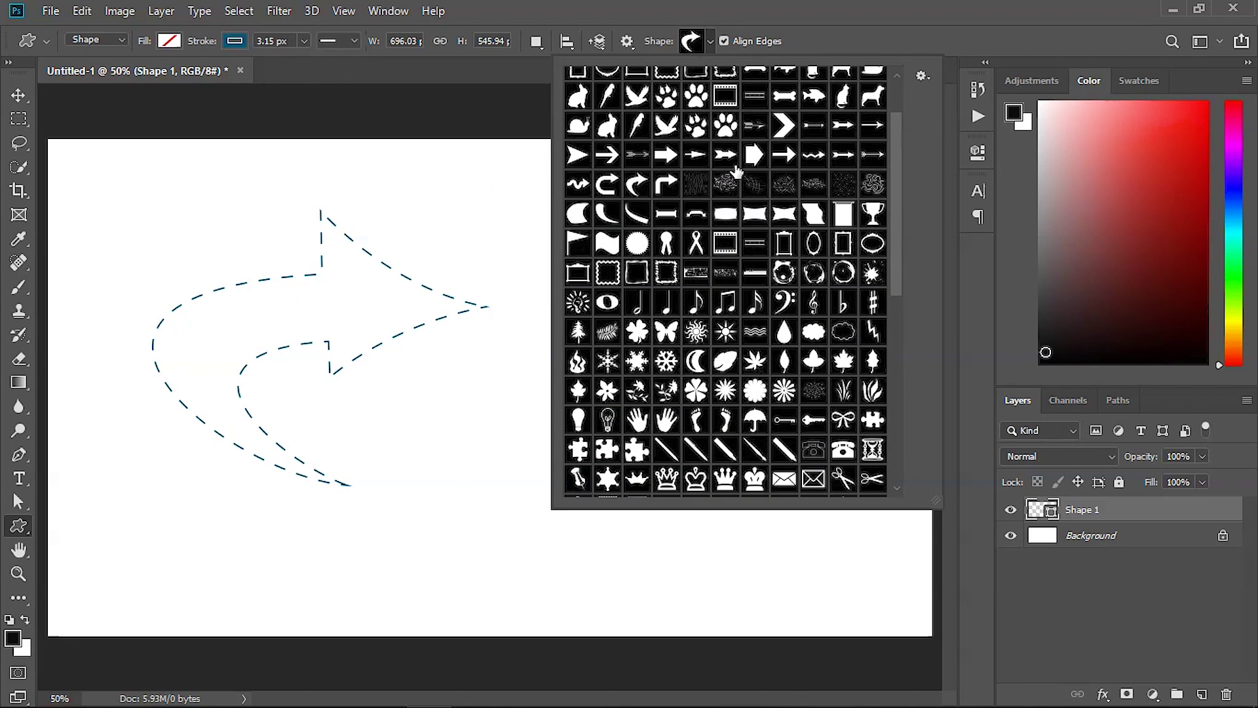
scroll(737, 172, down, 3)
scroll(737, 171, down, 3)
scroll(737, 172, down, 3)
scroll(737, 172, down, 2)
scroll(737, 172, down, 3)
scroll(737, 172, down, 2)
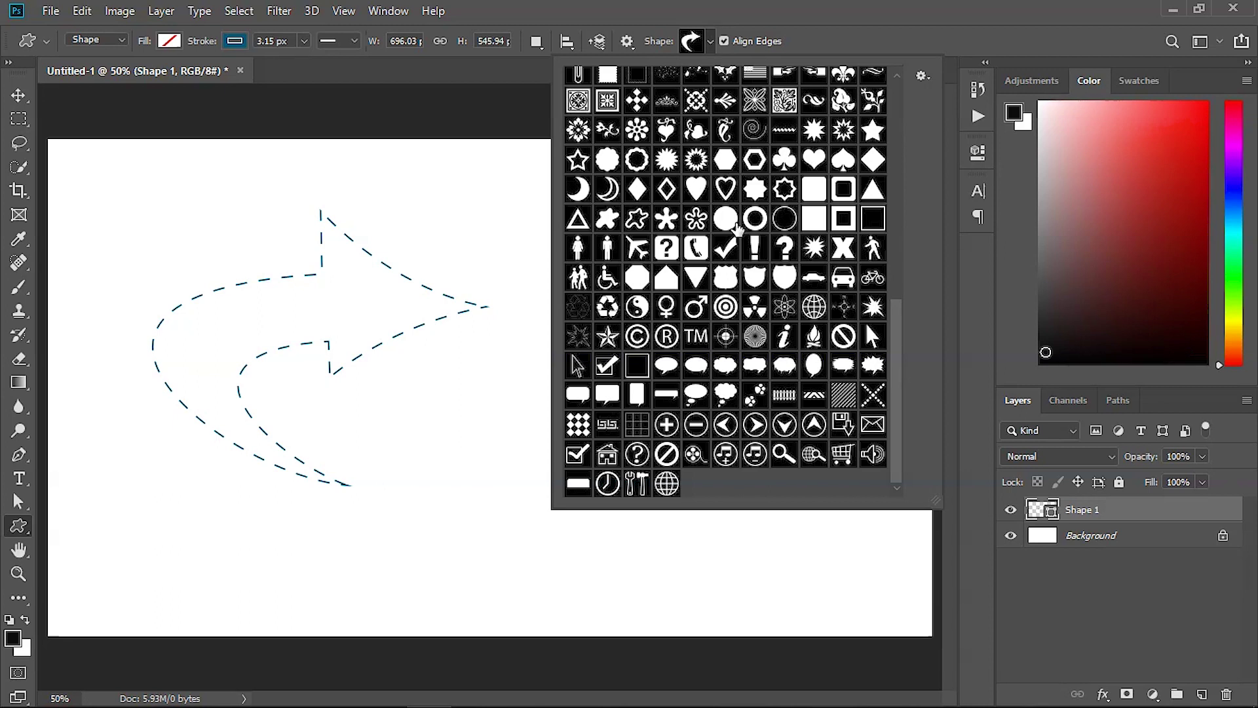
click(812, 433)
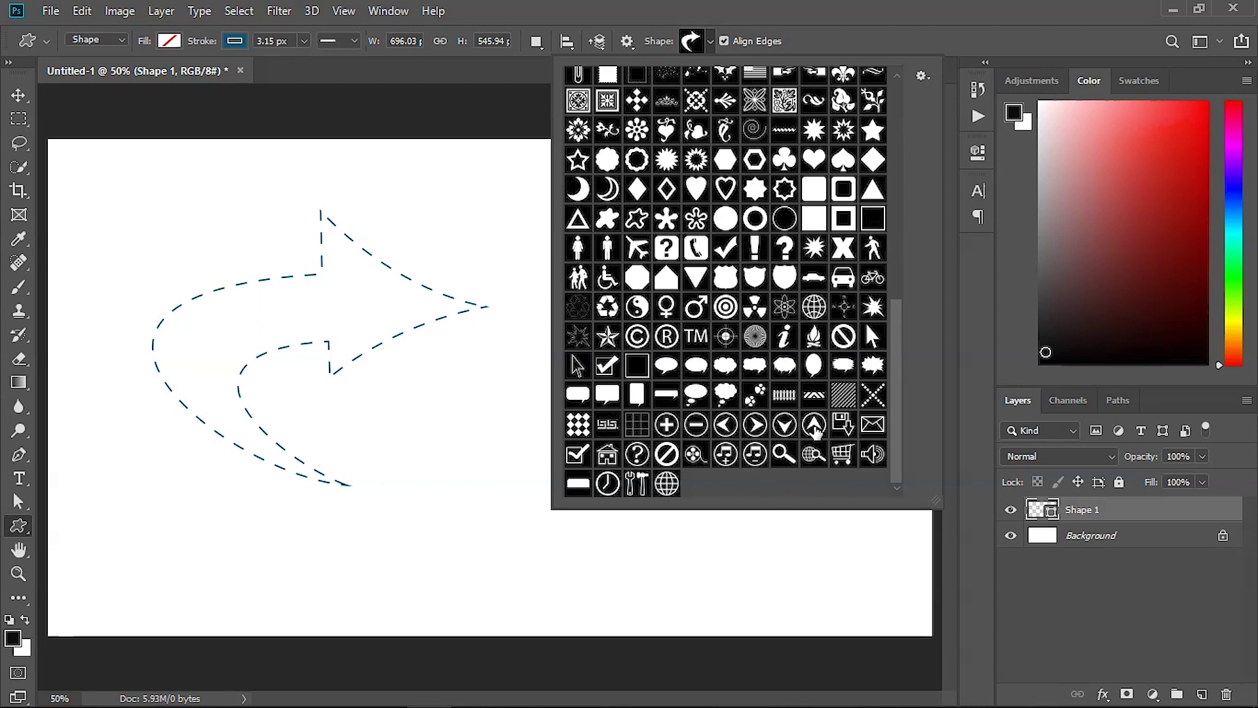
mouse_move(98, 400)
mouse_down()
mouse_move(373, 571)
mouse_move(366, 615)
mouse_up()
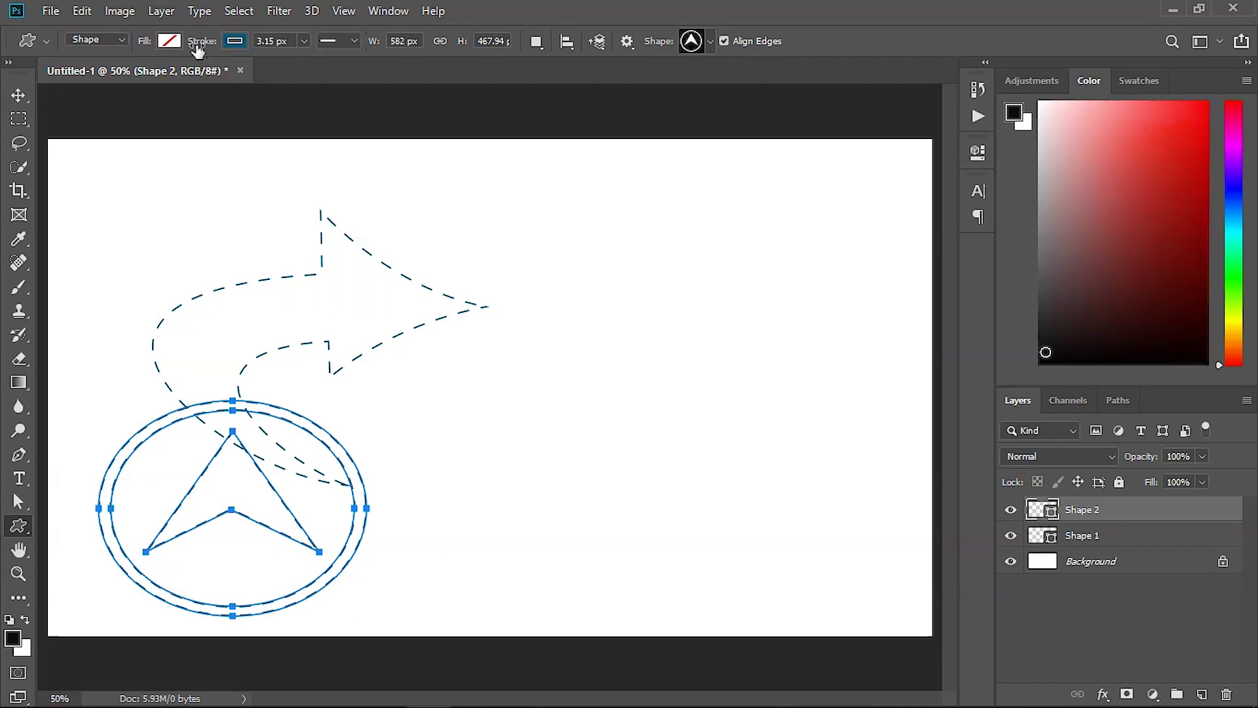
Step: Fill the circled arrow dark blue and move it to the upper right
click(169, 41)
click(166, 159)
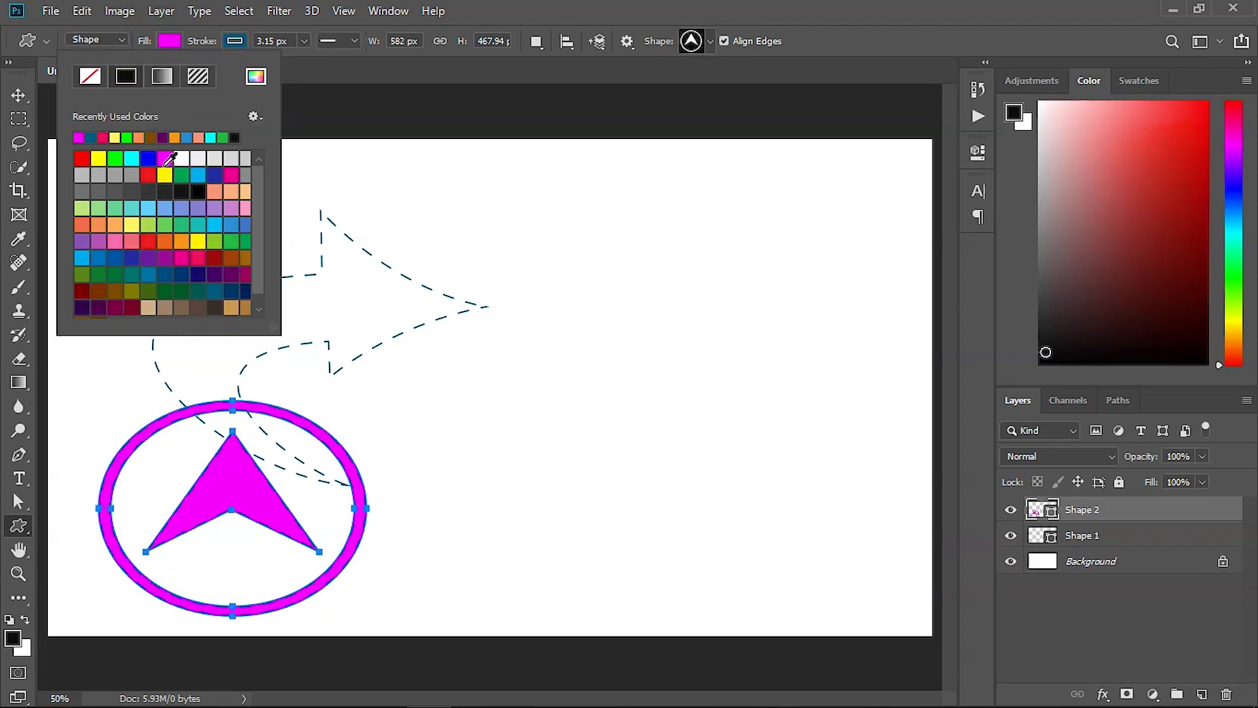
click(154, 262)
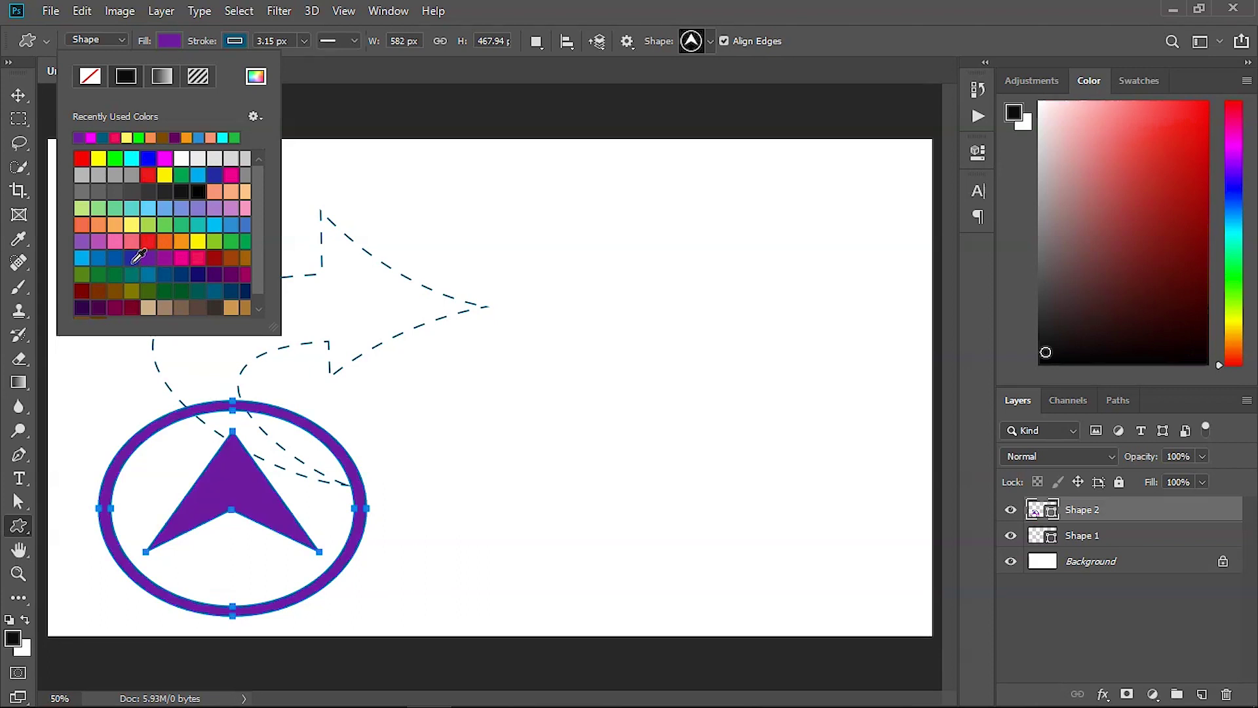
click(168, 42)
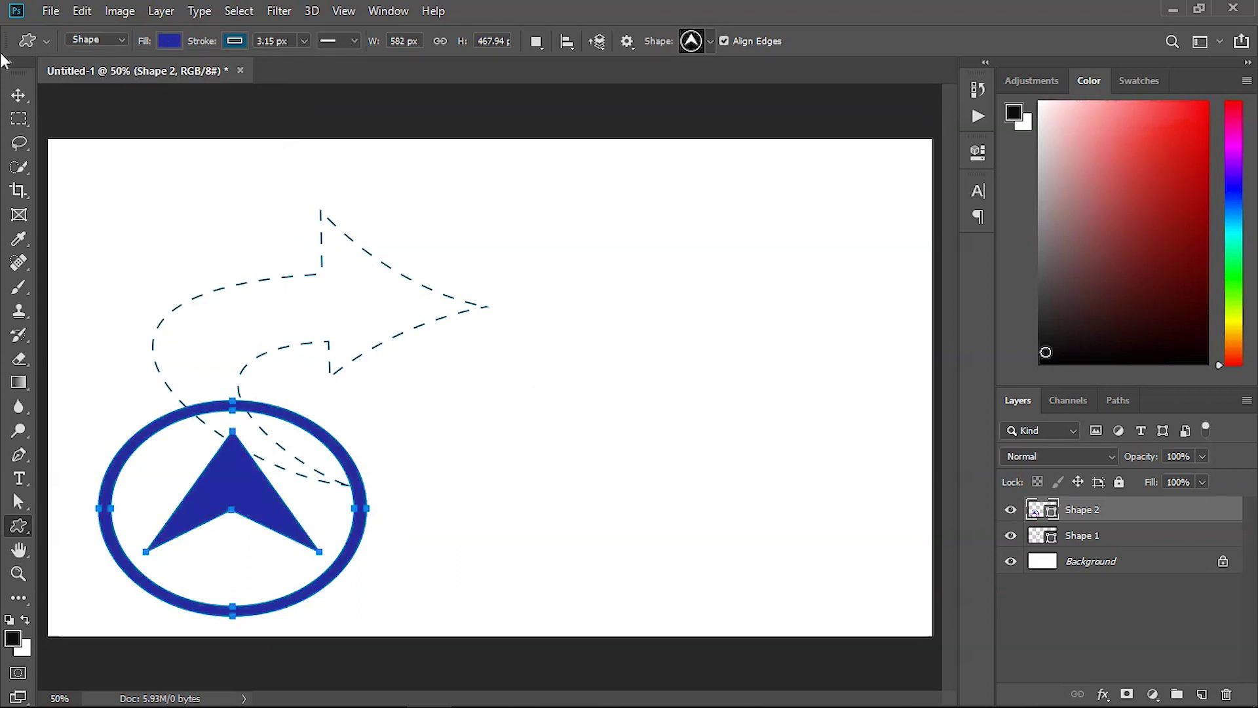
click(18, 95)
drag(238, 489, 746, 261)
Step: Delete the dashed arrow's Shape 1 layer and draw a large 'i' information shape on the left
click(1087, 536)
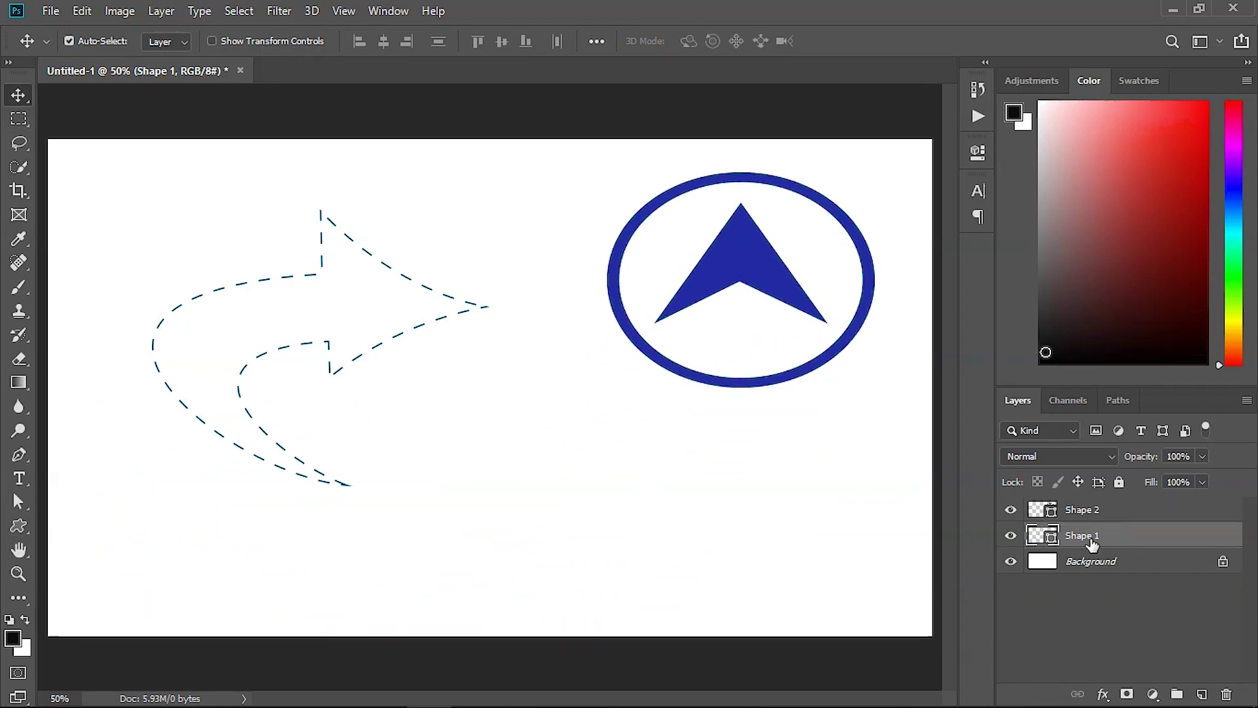
key(Delete)
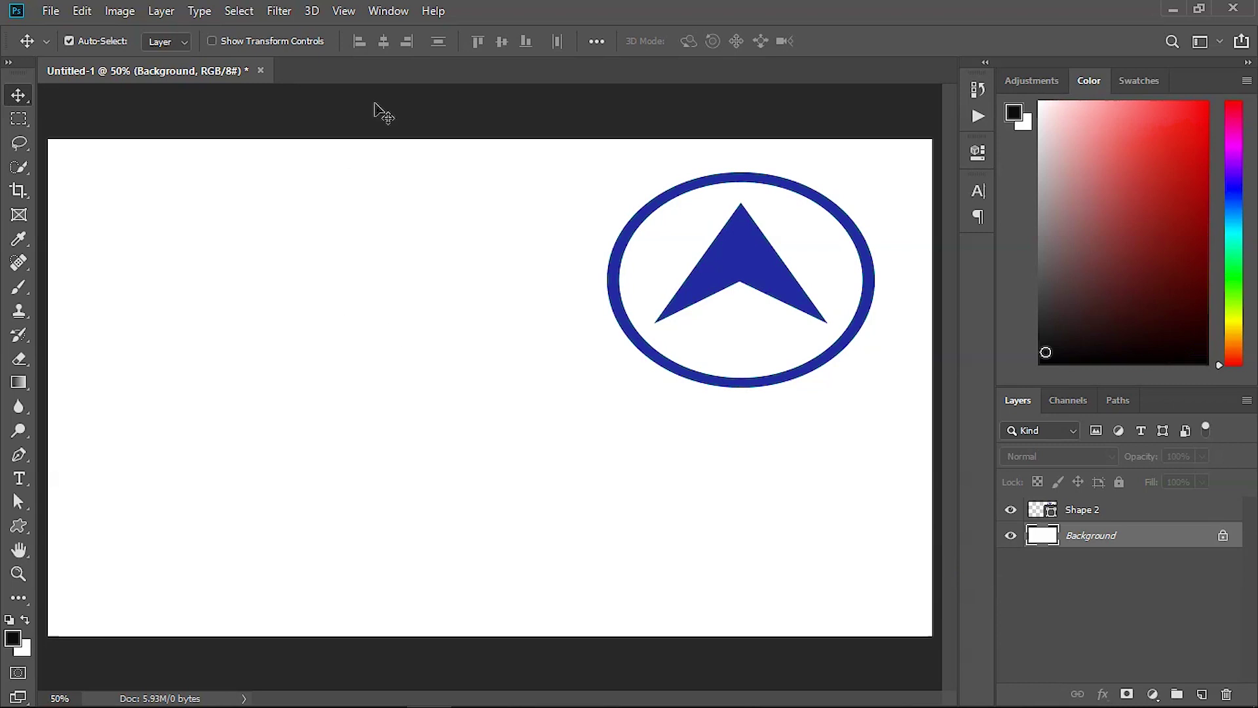
click(19, 526)
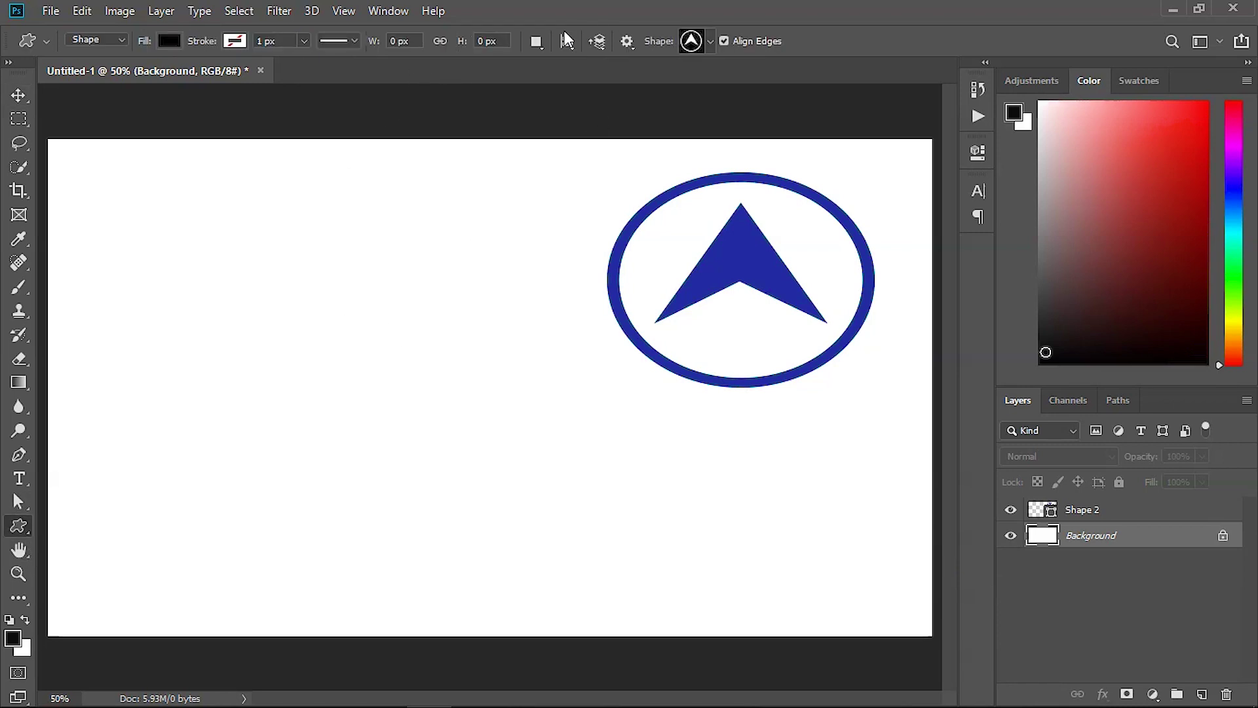
click(710, 41)
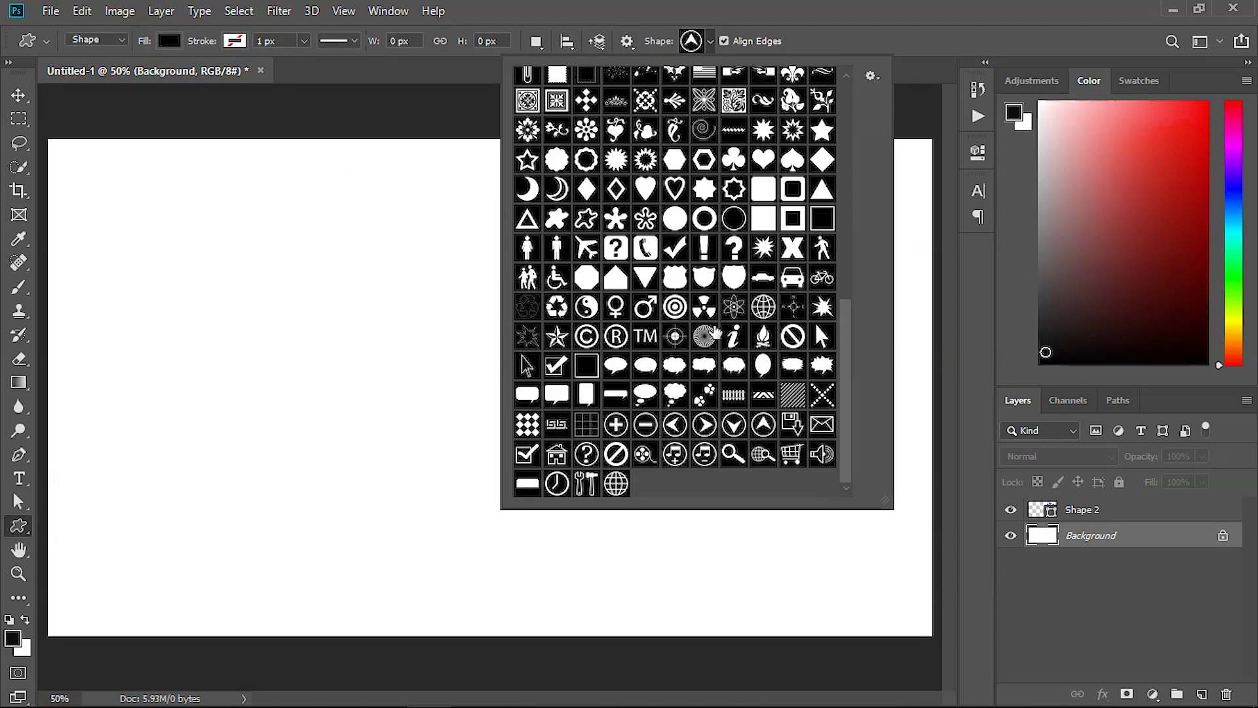
click(736, 340)
drag(151, 236, 365, 565)
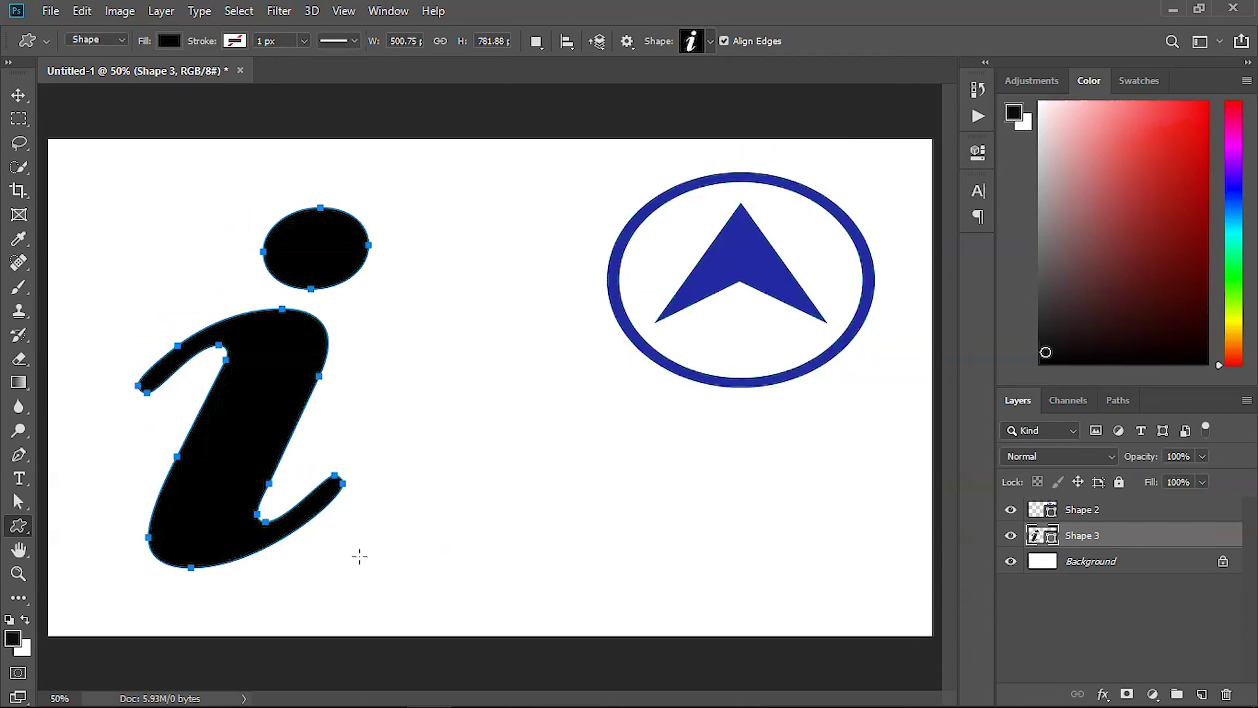
Step: Try teal and black-to-white gradient fills on the 'i', ending with a hatched pattern
click(169, 42)
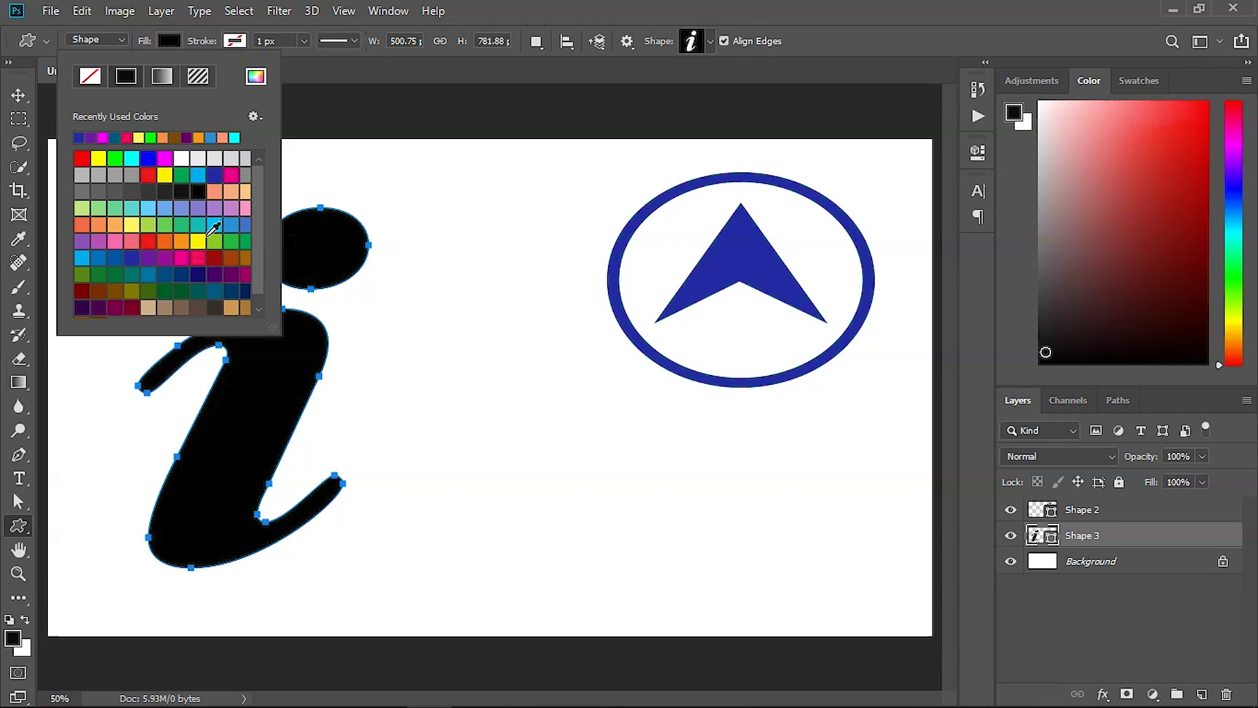
click(200, 226)
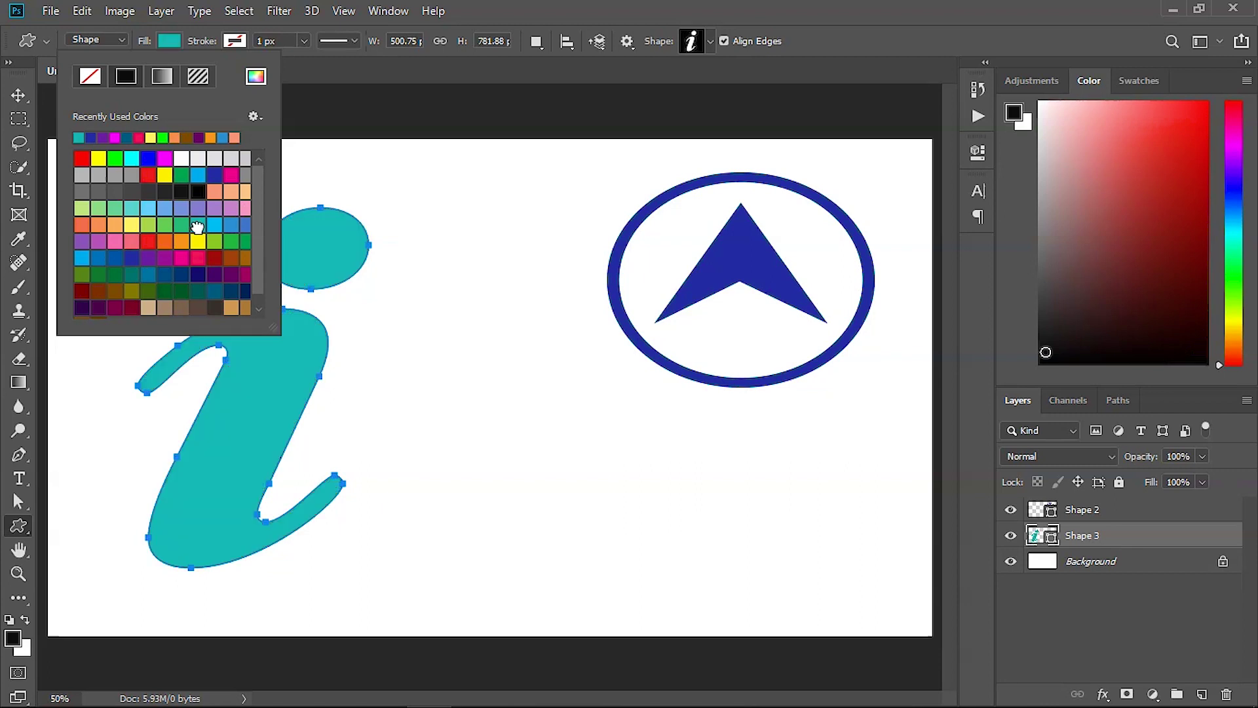
click(160, 77)
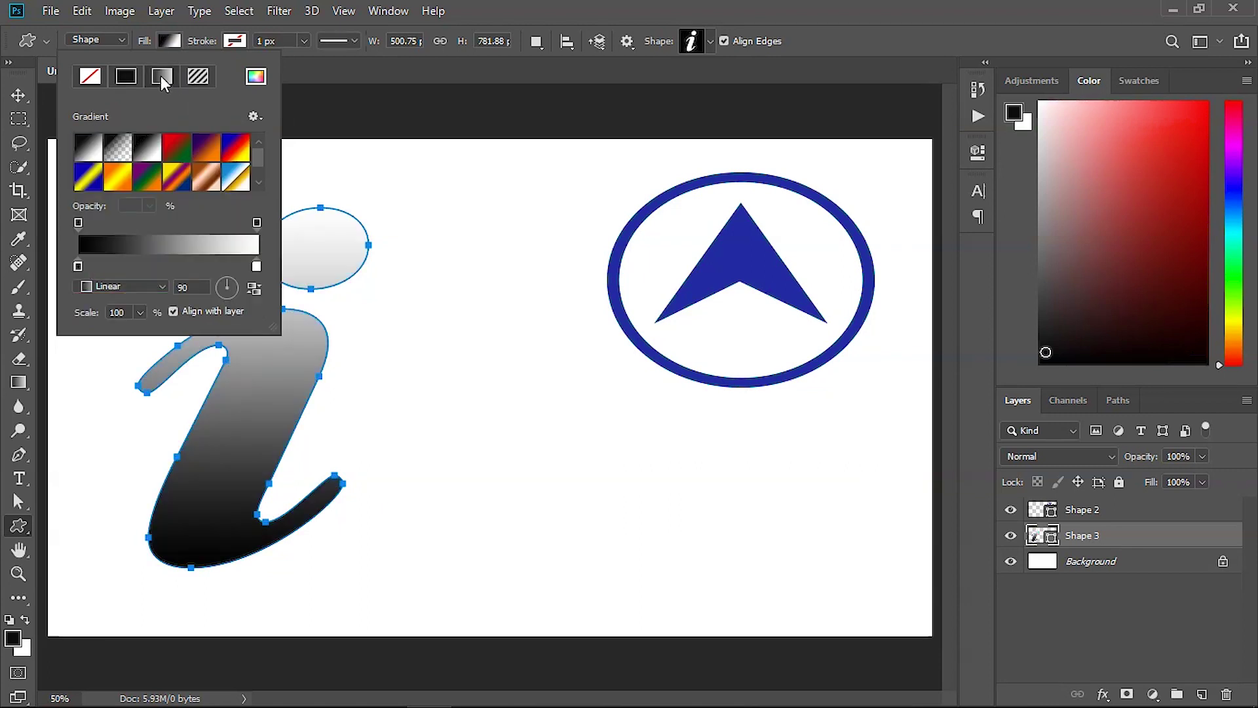
click(199, 77)
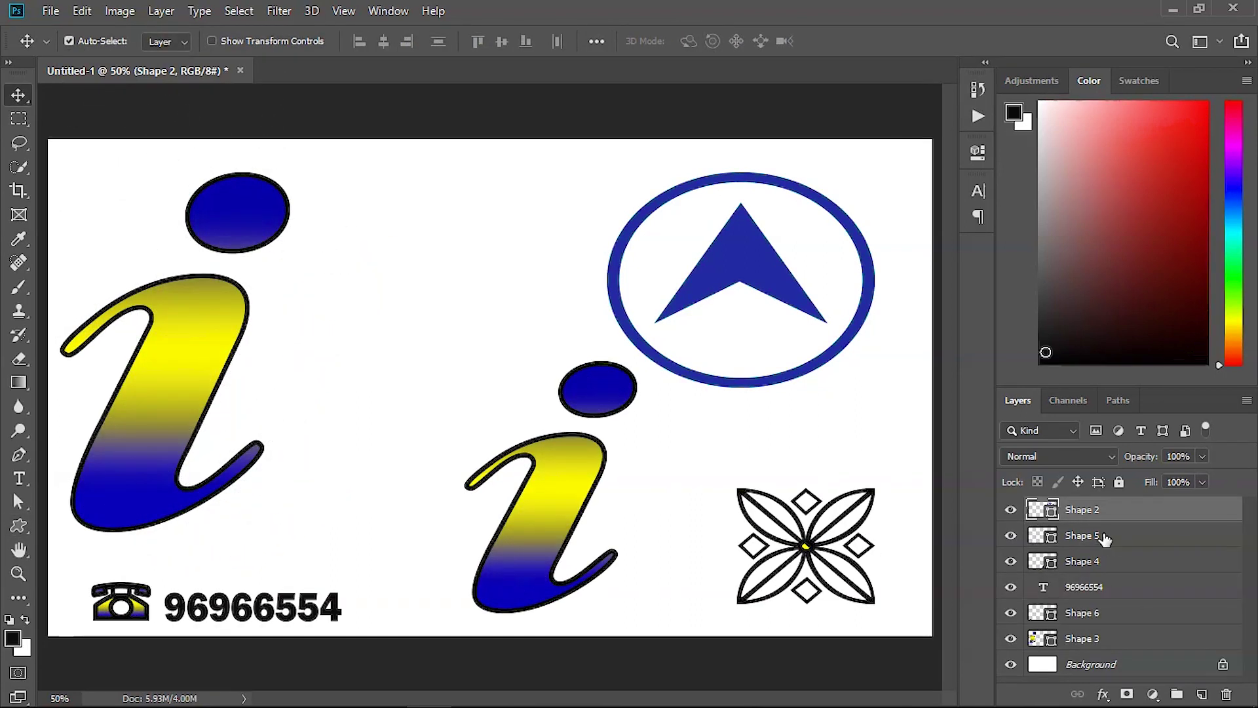
Step: Delete the circled arrow, small 'i', flower, phone number and phone icon layers
key(Delete)
key(Delete)
key(Delete)
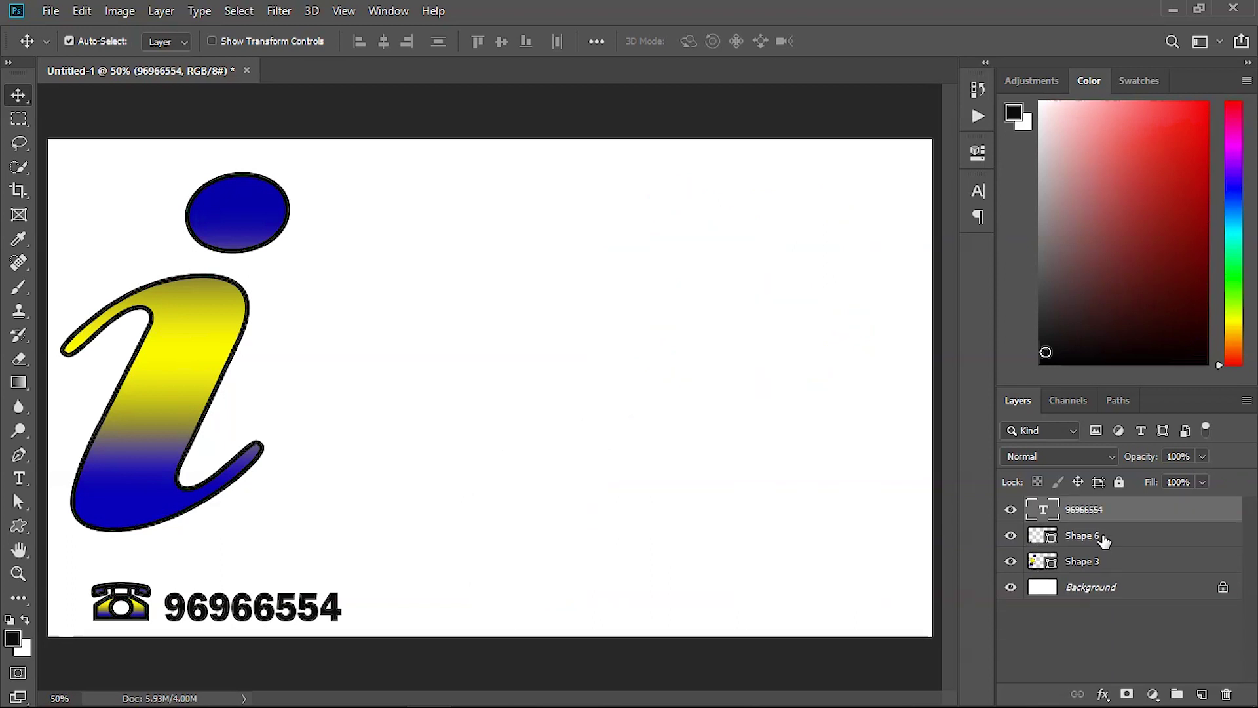
key(Delete)
key(Delete)
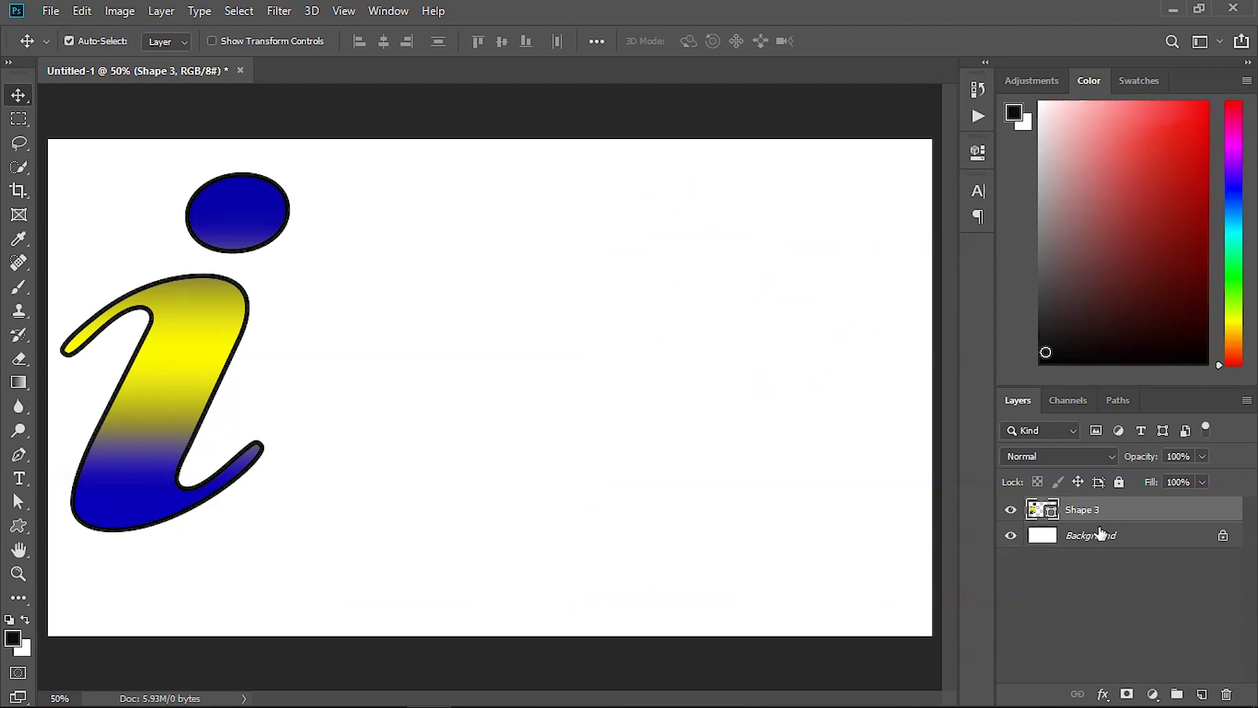
key(Delete)
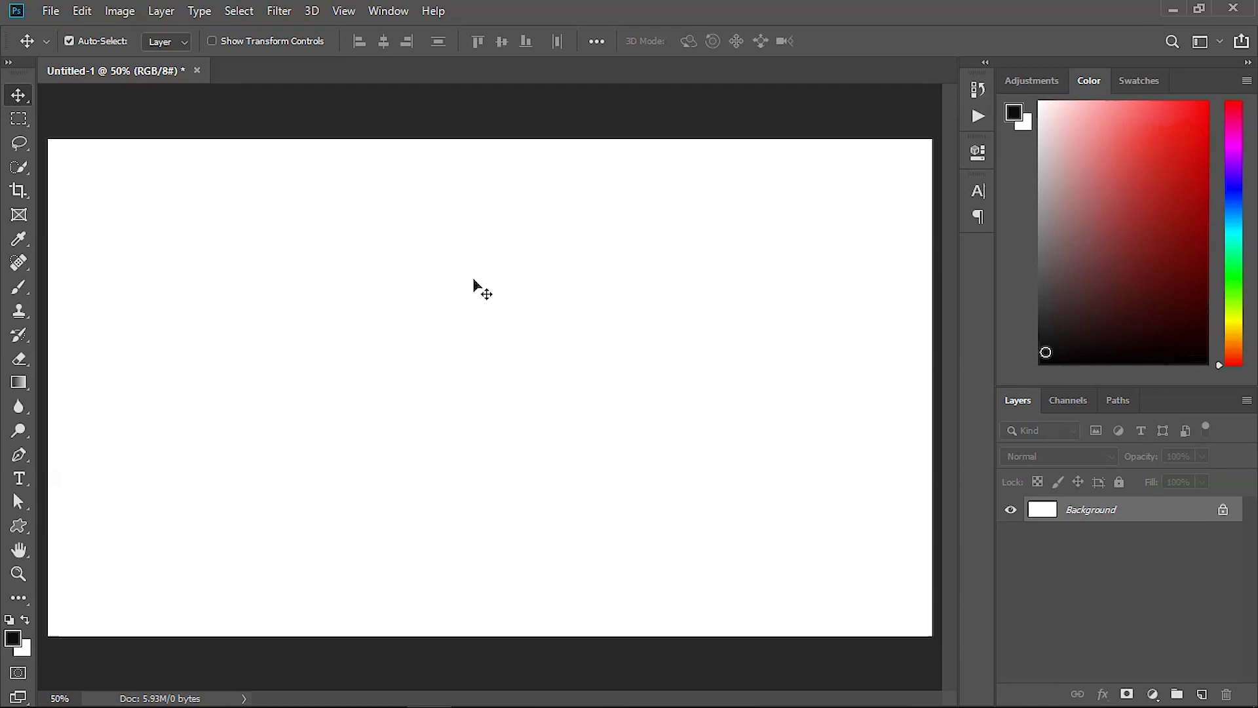
Step: Select the Custom Shape tool and scroll through the Shape picker's library
click(20, 529)
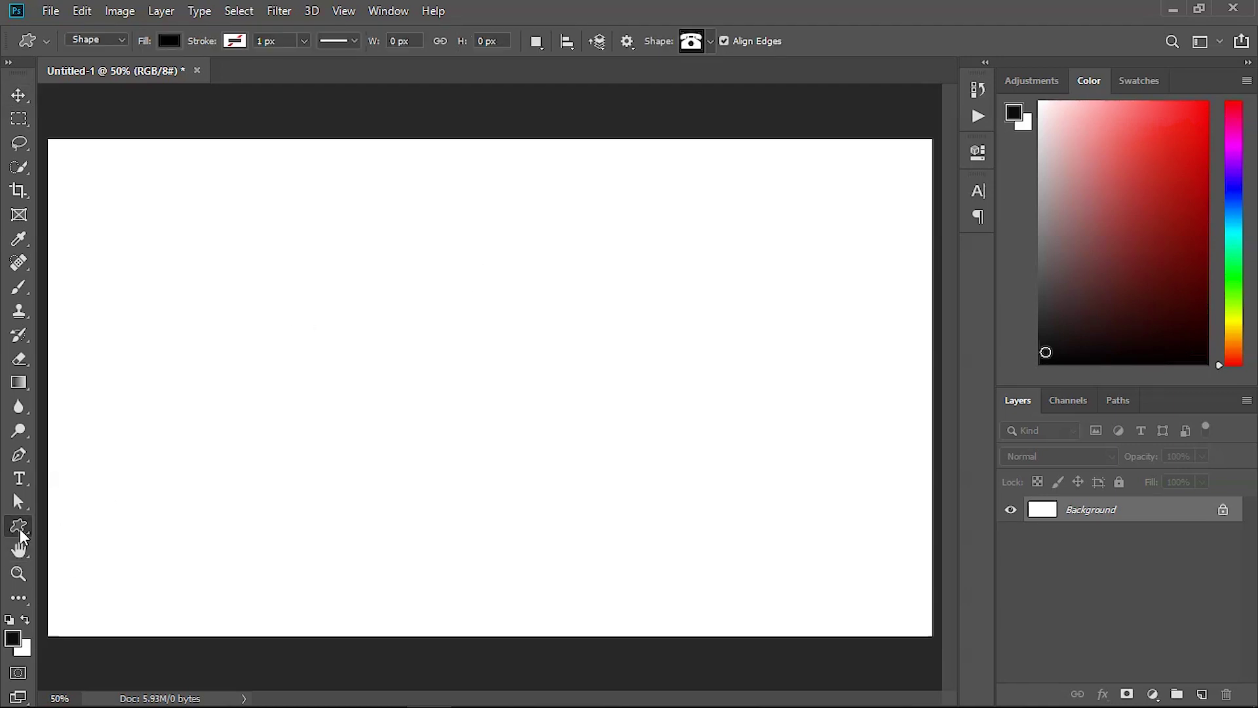
click(711, 45)
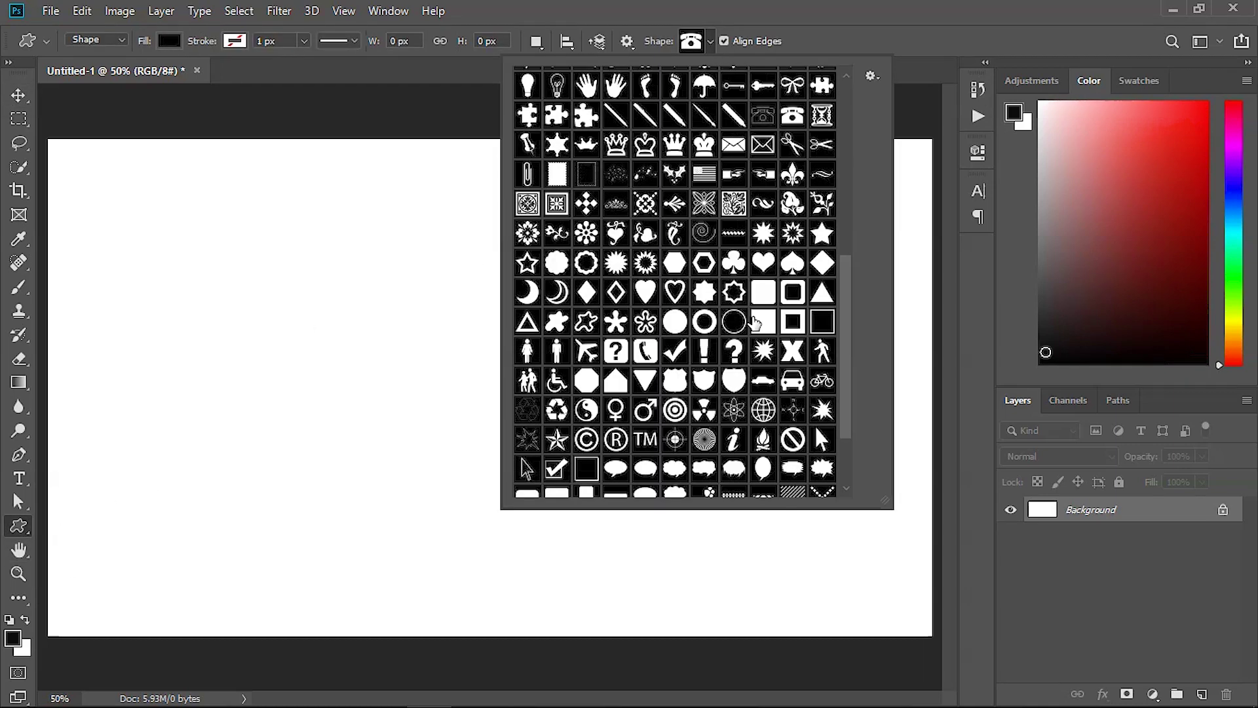
scroll(672, 321, up, 2)
scroll(673, 321, up, 2)
scroll(671, 321, up, 1)
scroll(673, 321, up, 1)
scroll(673, 321, up, 2)
scroll(673, 321, up, 1)
scroll(673, 321, up, 1)
scroll(672, 321, up, 1)
scroll(671, 321, up, 1)
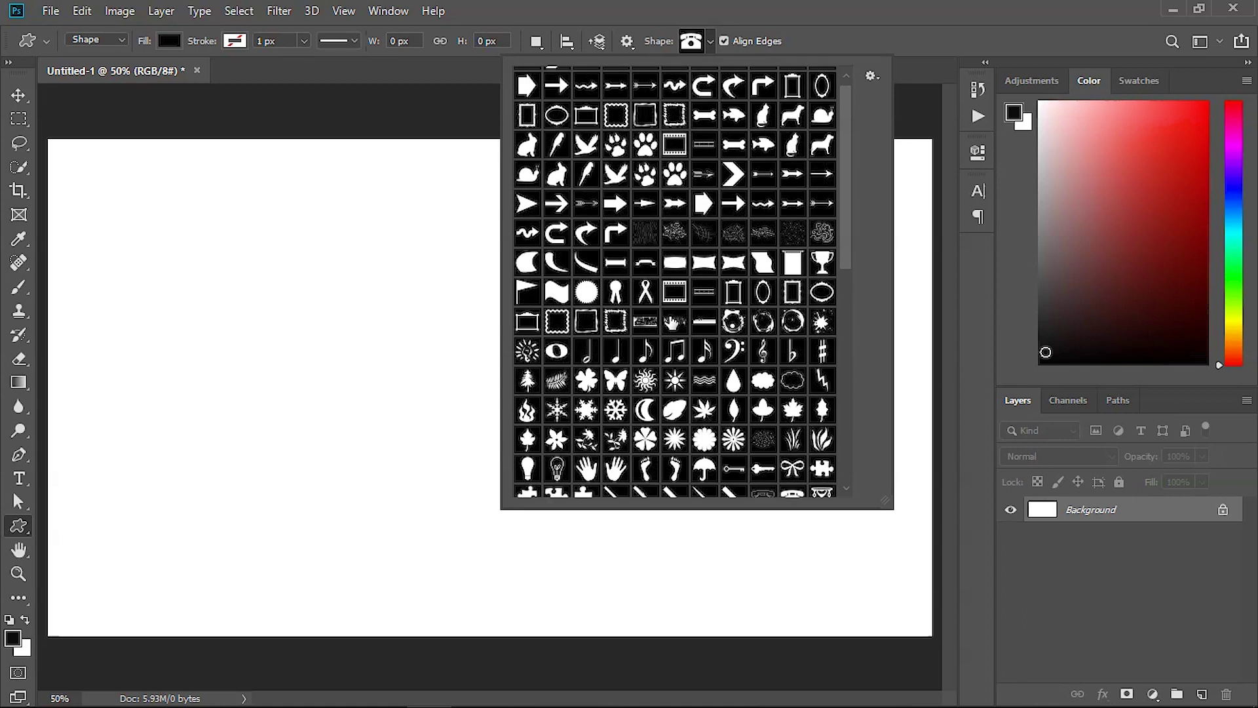
scroll(672, 321, up, 1)
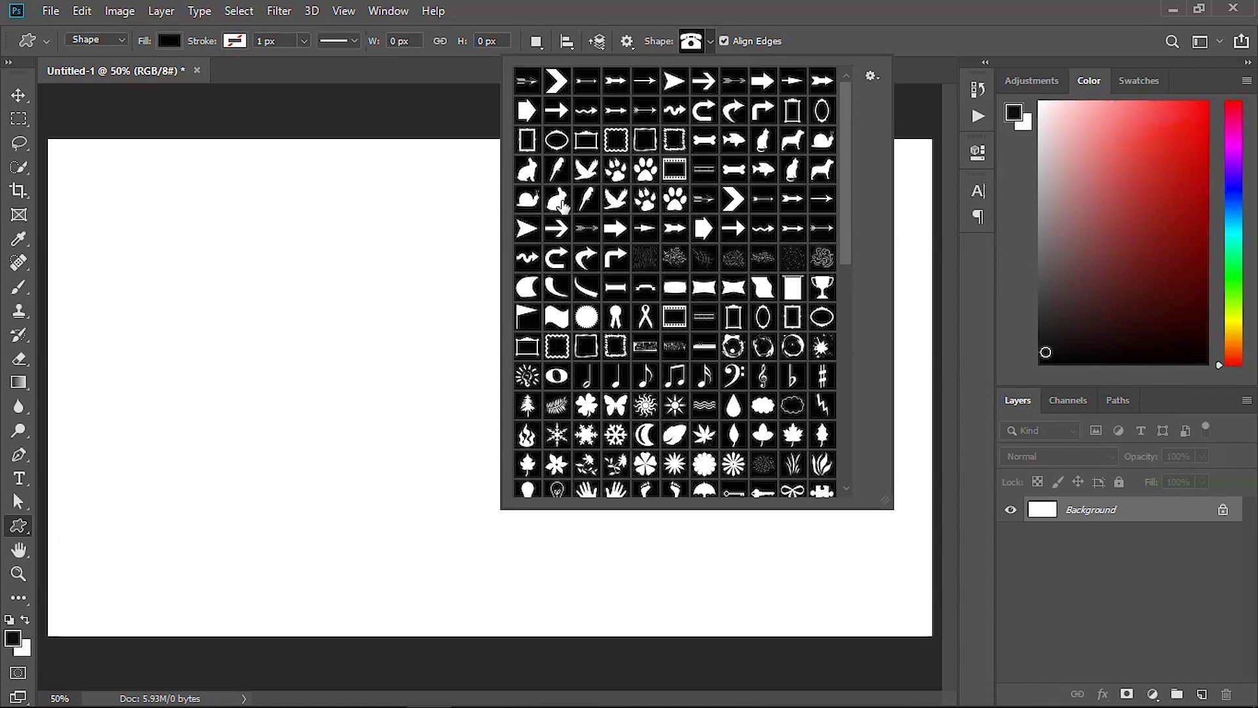
scroll(767, 329, down, 2)
scroll(768, 329, down, 1)
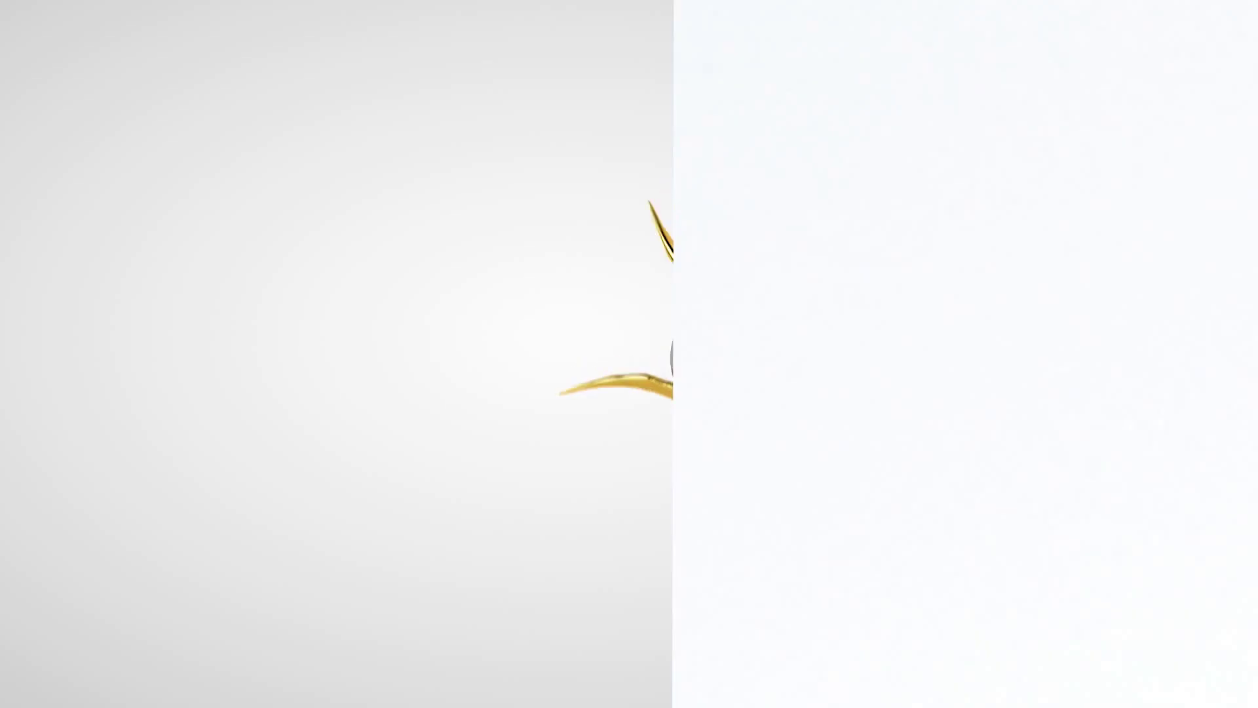